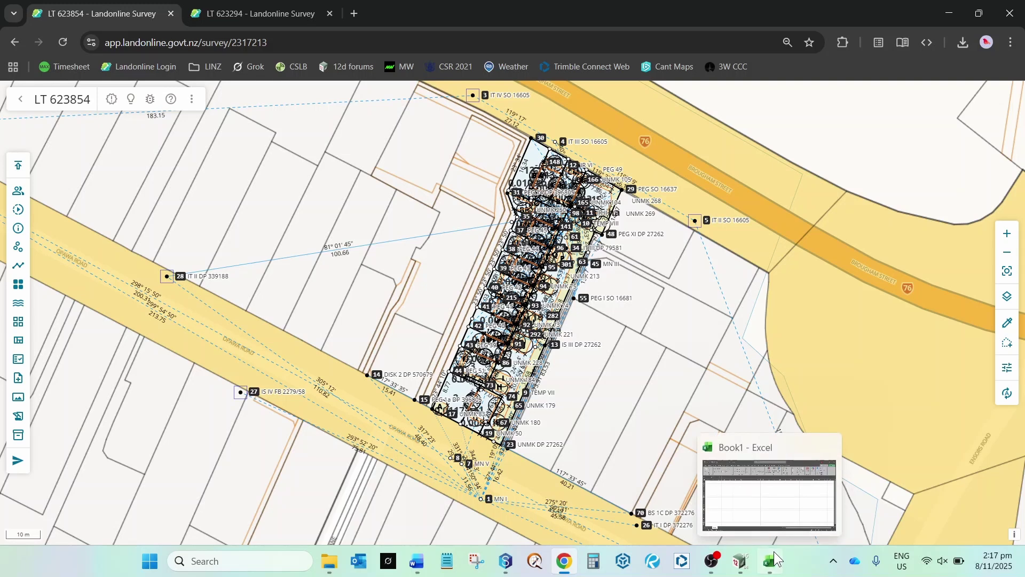
Step: Look over the Cadastral add-in commands in the blank Excel workbook and return to the Landonline survey plan
click(774, 551)
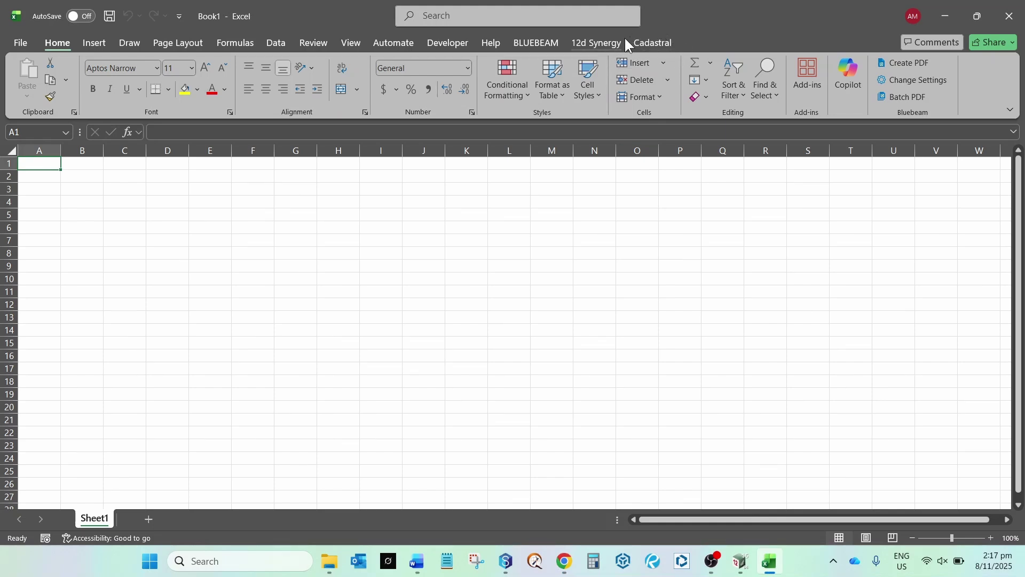
click(654, 41)
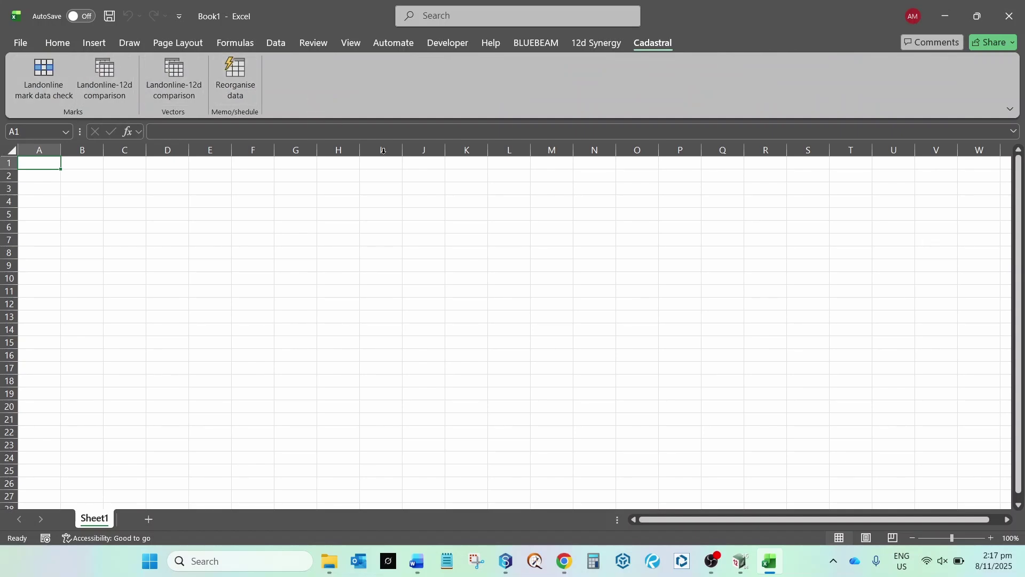
click(568, 569)
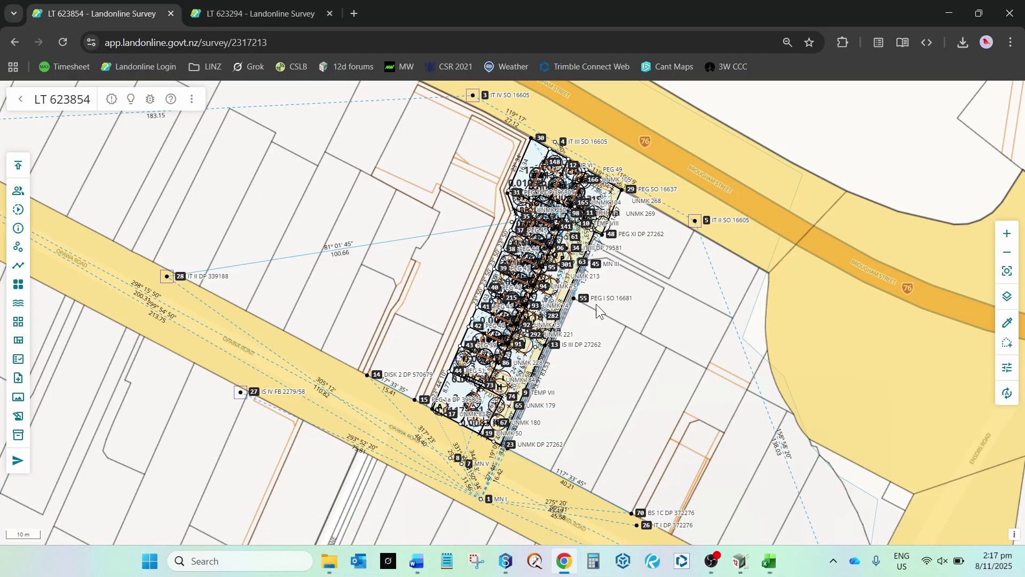
Step: Examine the parcels, marks and easement areas across the LT 623854 survey plan at different scales
scroll(548, 299, up, 1)
scroll(546, 291, up, 1)
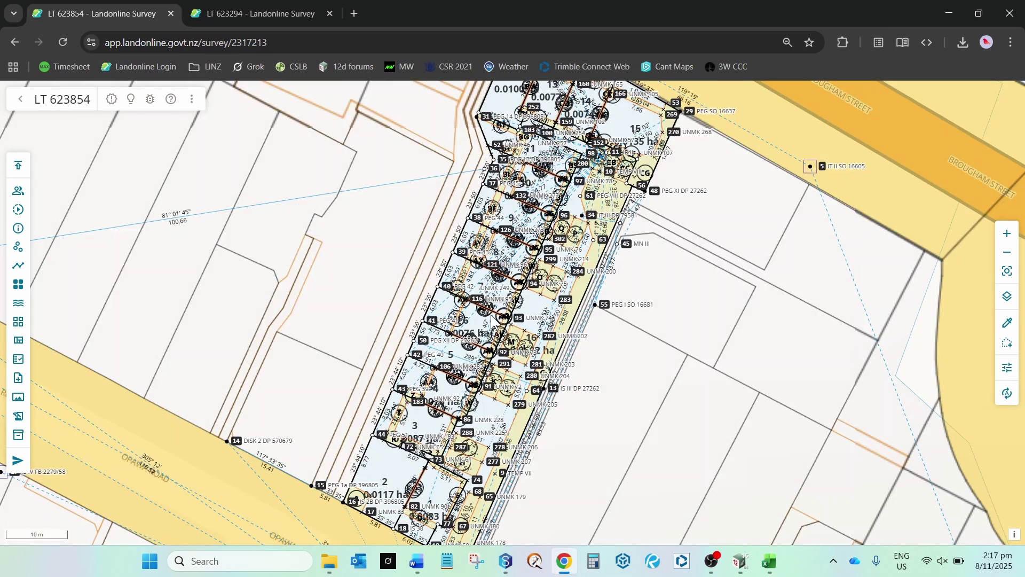
scroll(507, 314, up, 1)
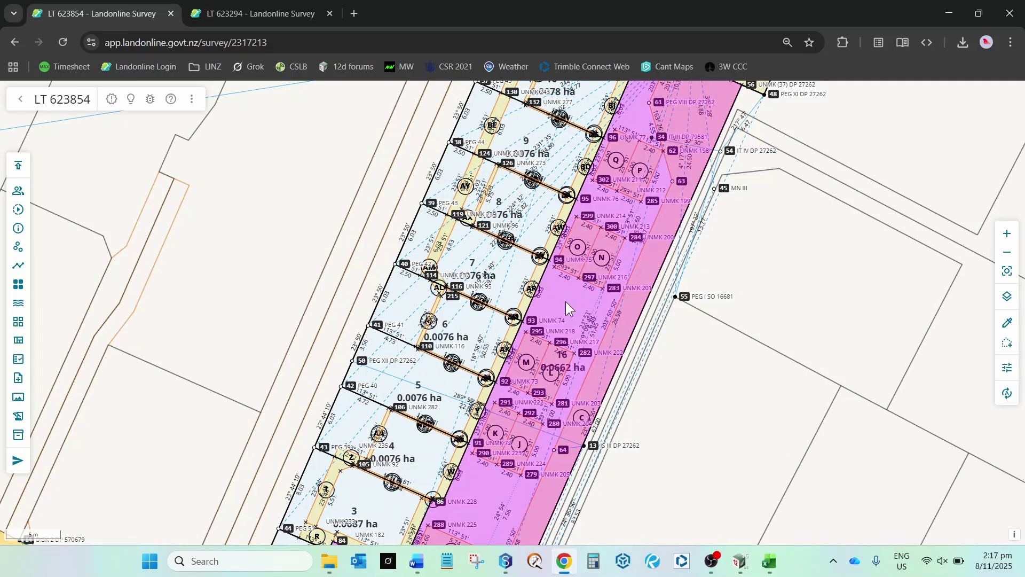
scroll(566, 301, down, 2)
scroll(566, 301, down, 2)
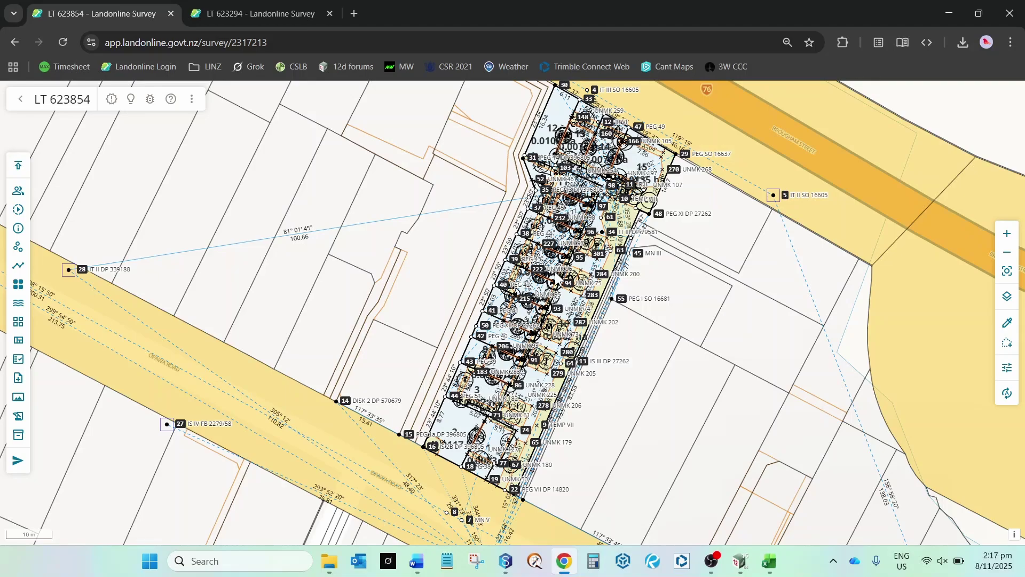
scroll(556, 272, up, 4)
scroll(540, 256, up, 1)
drag(651, 145, 588, 341)
drag(595, 184, 591, 306)
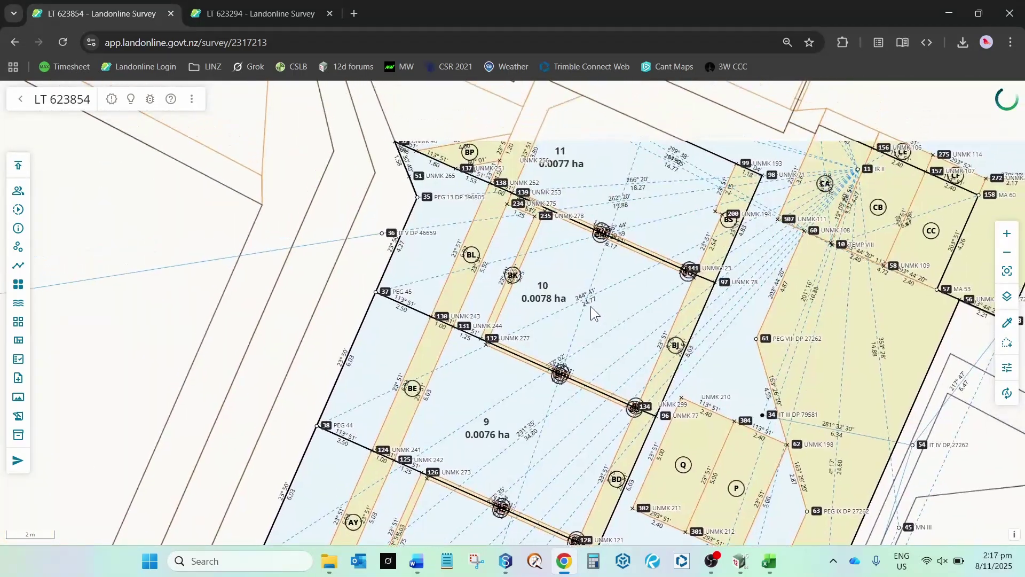
scroll(630, 152, down, 2)
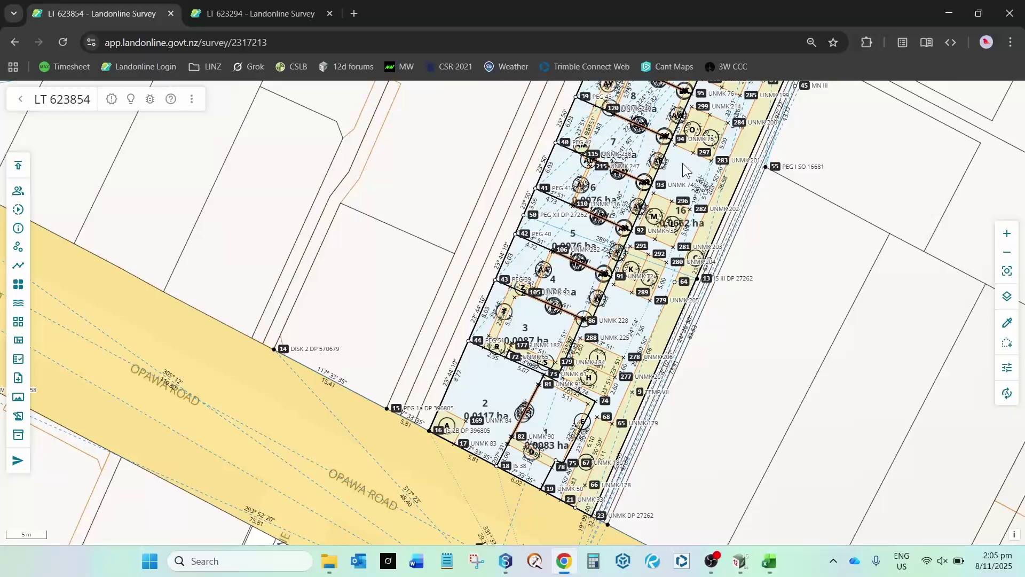
drag(682, 162, 614, 245)
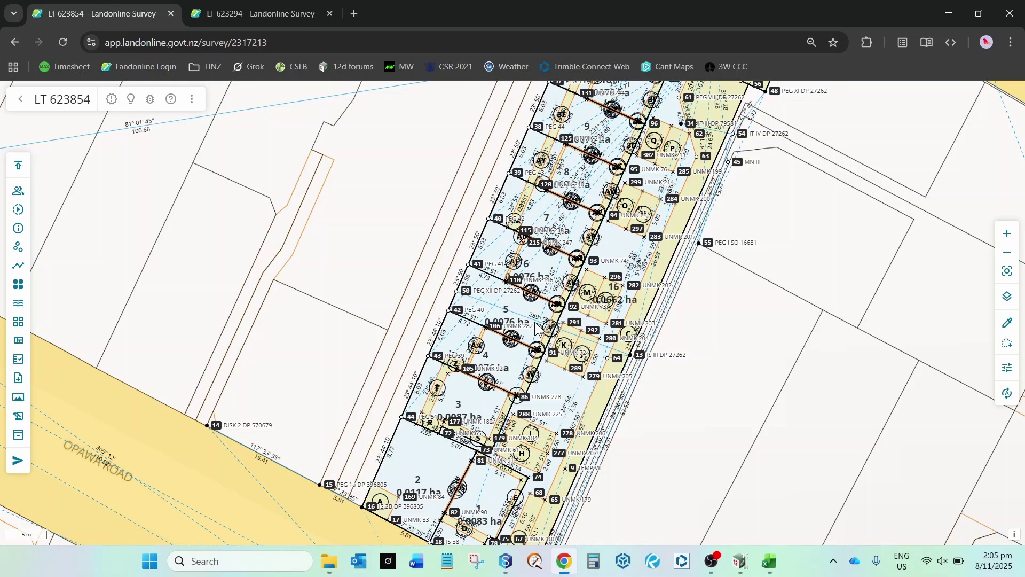
scroll(512, 419, up, 2)
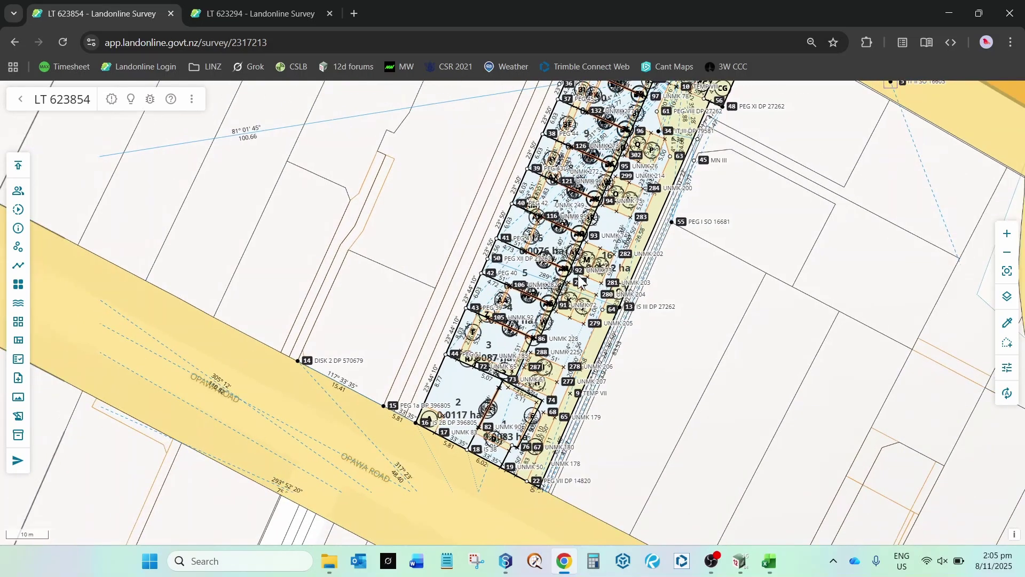
scroll(511, 419, up, 1)
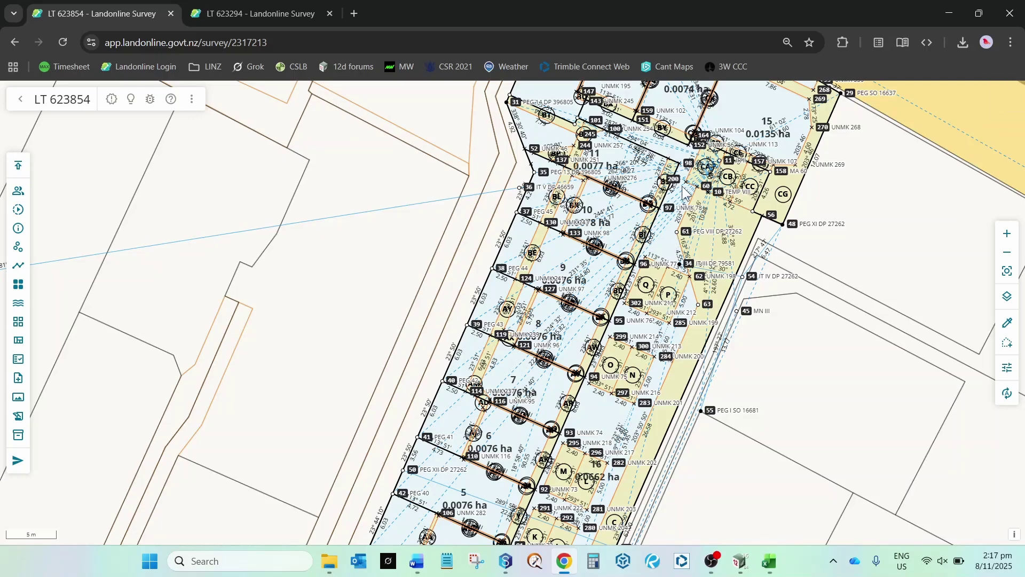
scroll(713, 124, down, 1)
scroll(713, 124, down, 1)
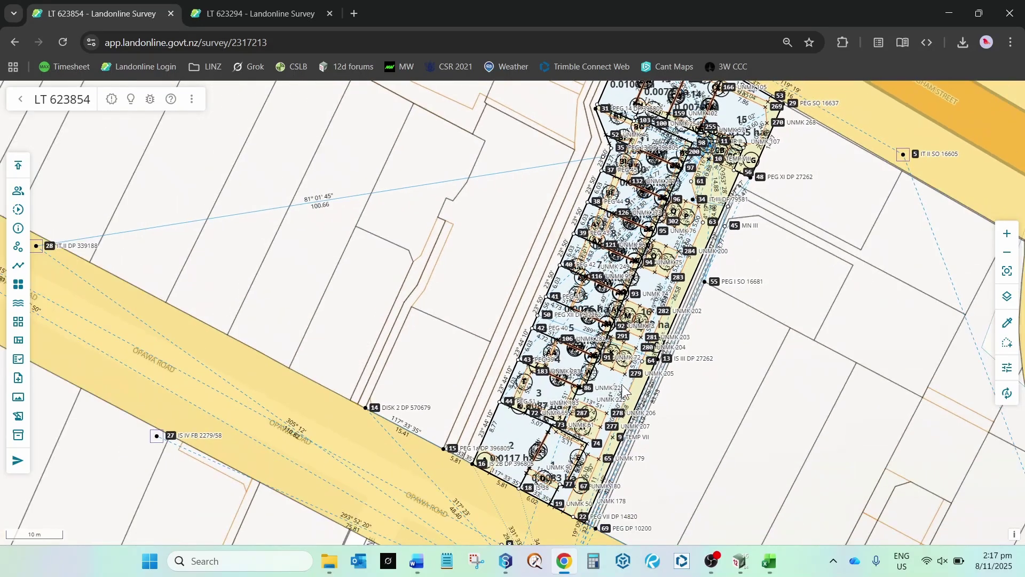
scroll(608, 381, up, 1)
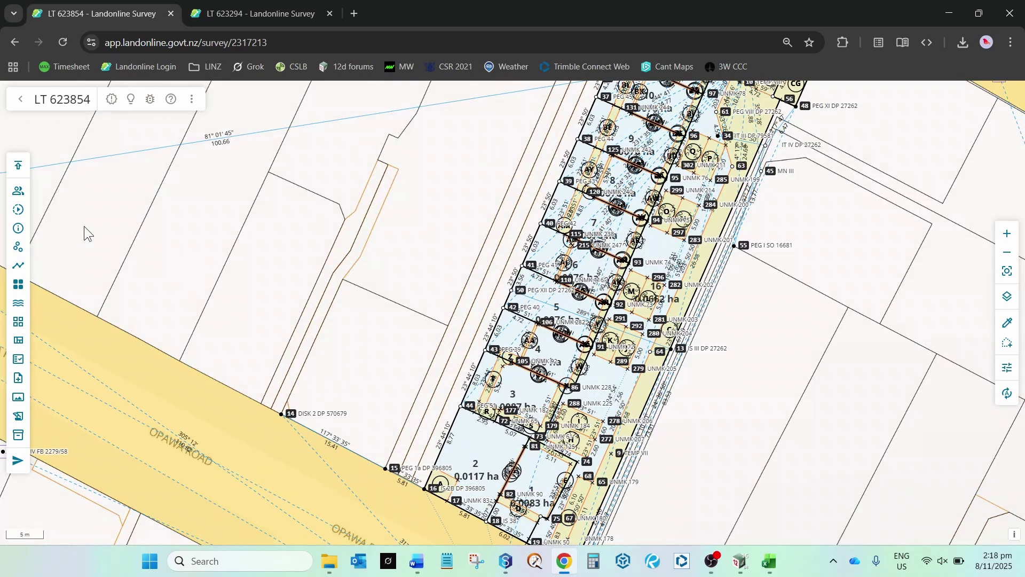
Step: Export the survey's Marks table as a CSV file and open the downloaded file in Excel
click(19, 247)
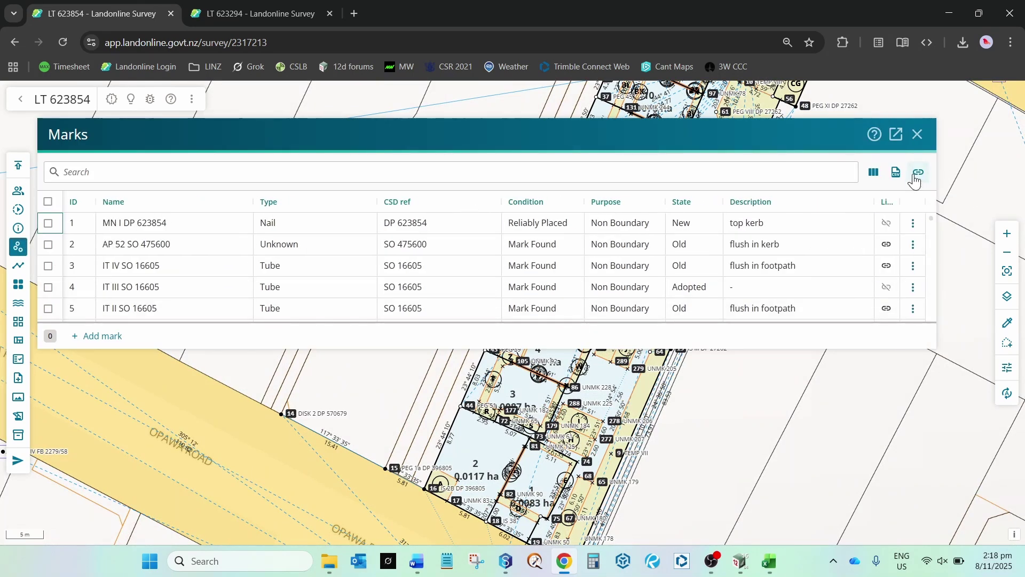
click(897, 172)
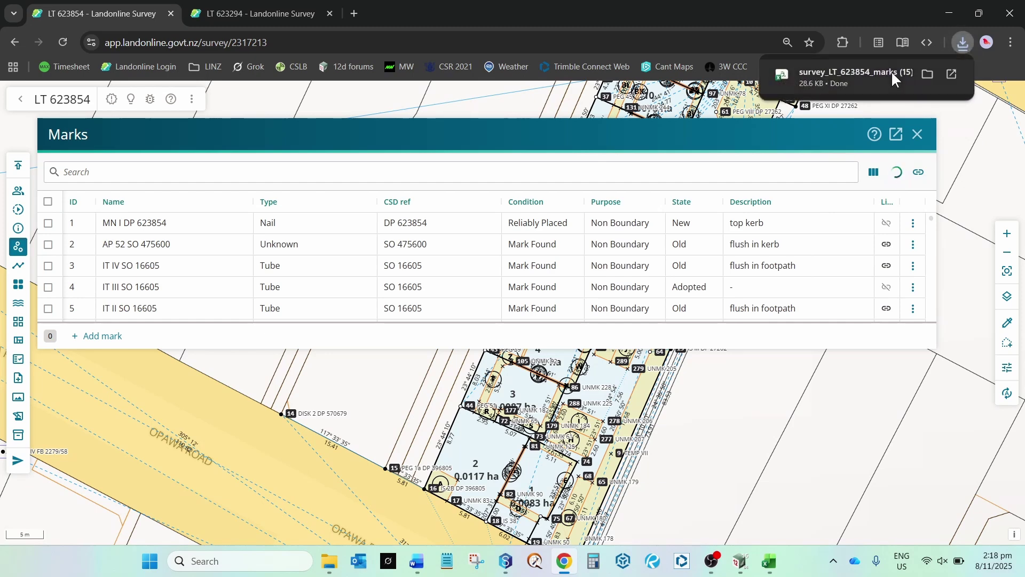
click(859, 72)
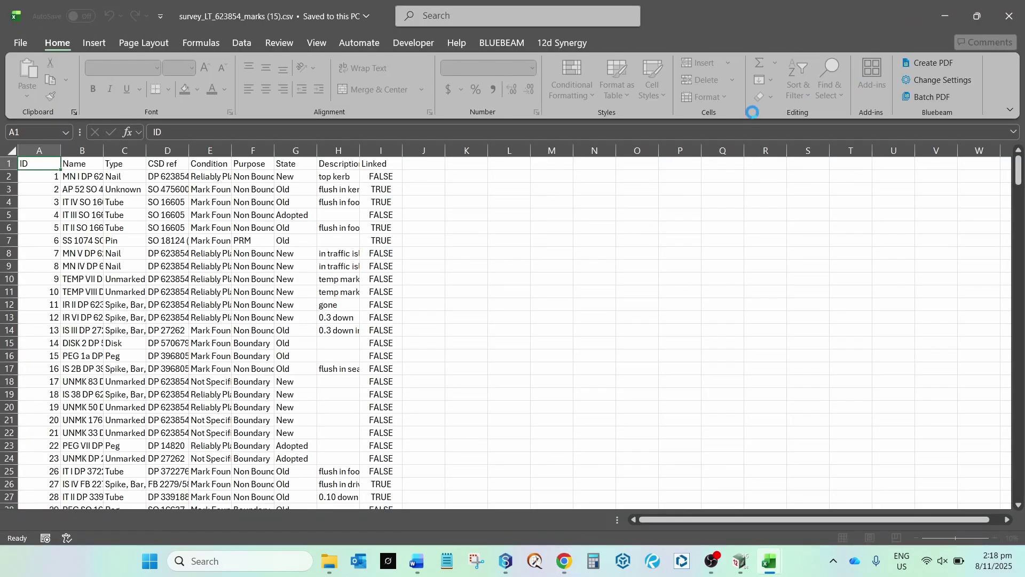
Step: Run the Landonline mark data check on the exported marks and widen the Potential errors detected column
mouse_move(1019, 171)
mouse_down()
mouse_move(1019, 345)
mouse_move(1002, 499)
mouse_move(1012, 161)
mouse_up()
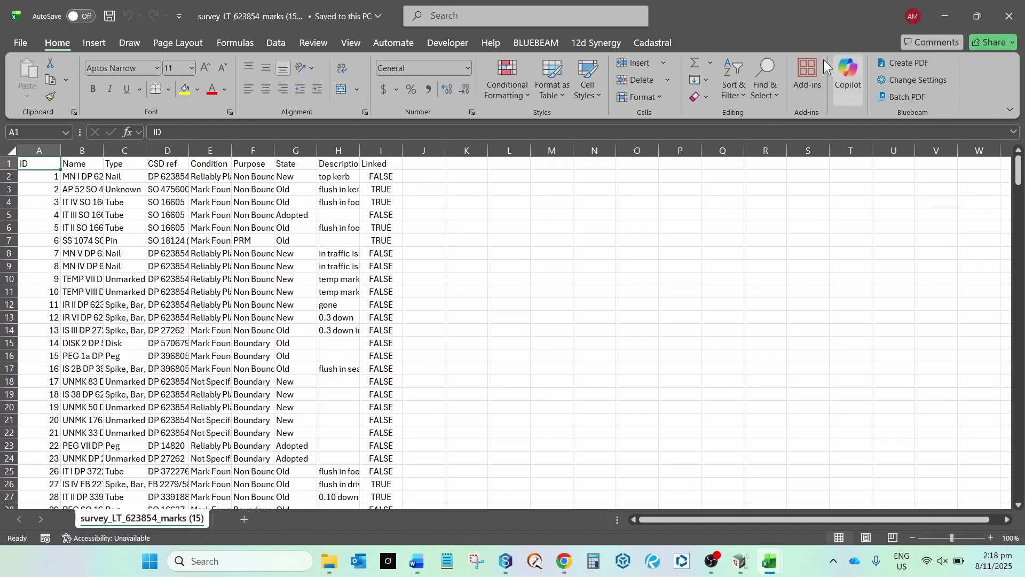
click(659, 43)
click(43, 80)
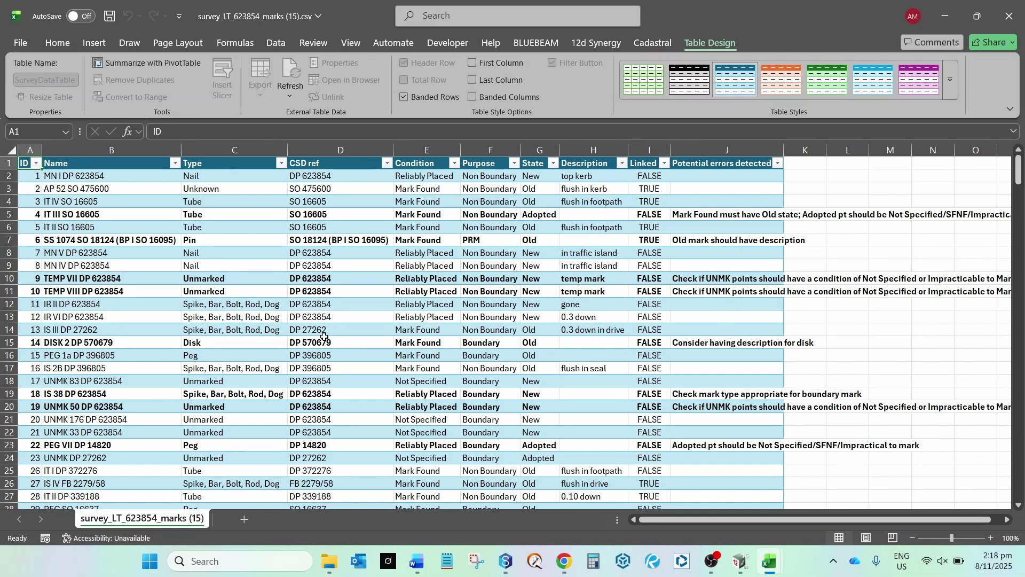
drag(784, 150, 1003, 156)
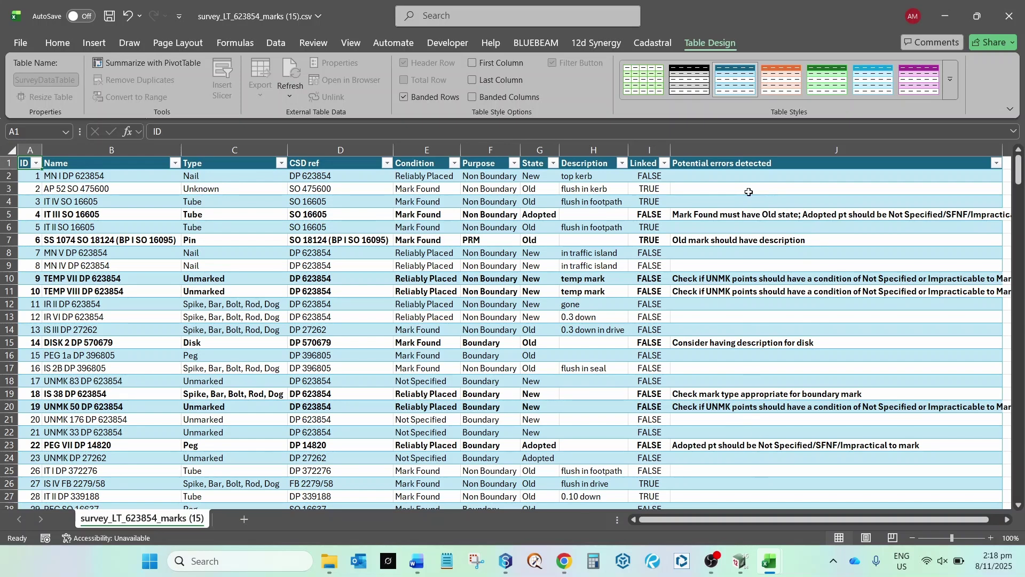
Step: Review the flagged marks and the sort and filter options of the Potential errors detected column
scroll(736, 364, down, 3)
scroll(736, 363, up, 3)
scroll(551, 323, down, 1)
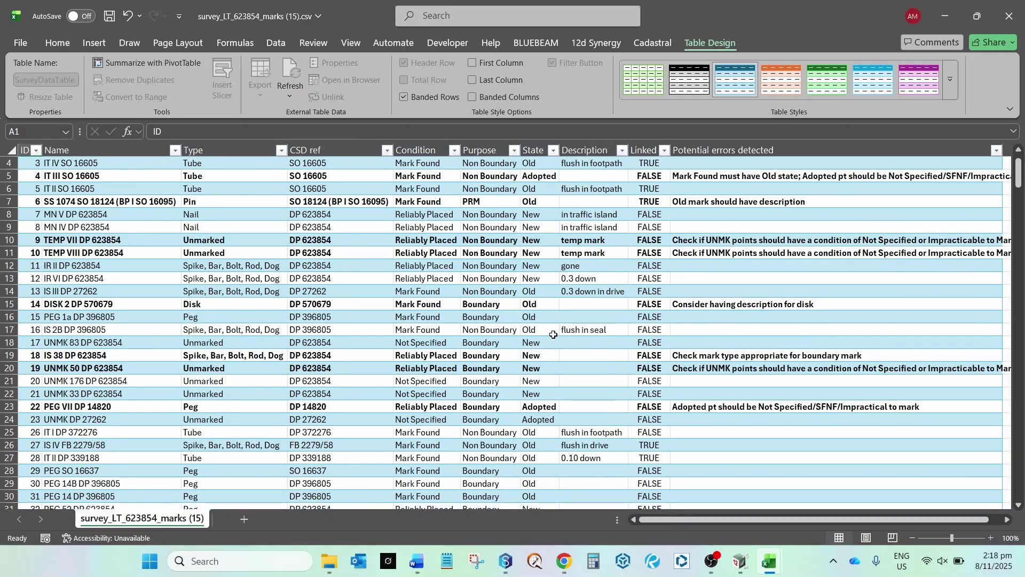
click(499, 466)
click(201, 473)
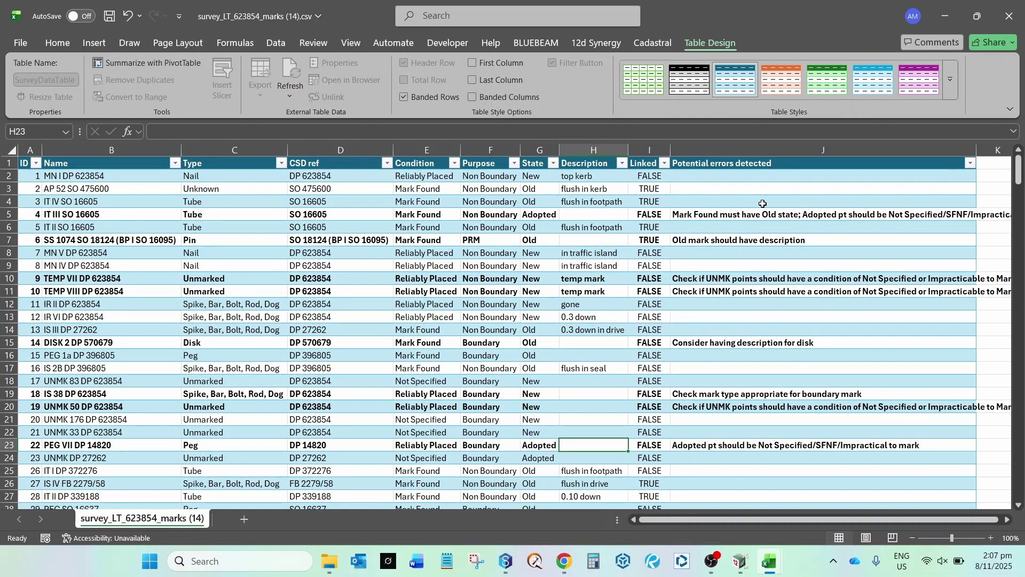
drag(766, 214, 767, 254)
scroll(768, 314, down, 15)
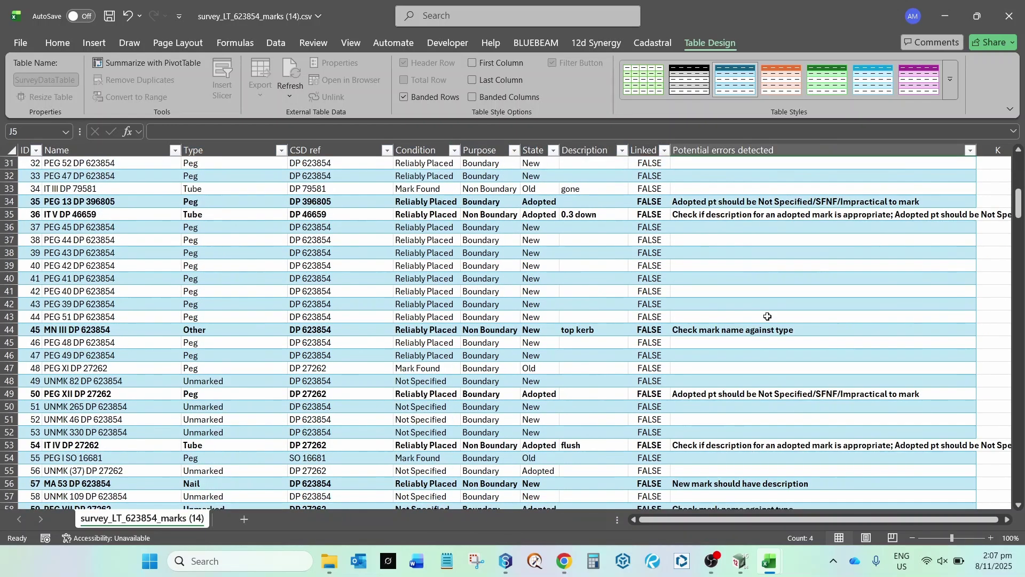
scroll(767, 316, up, 15)
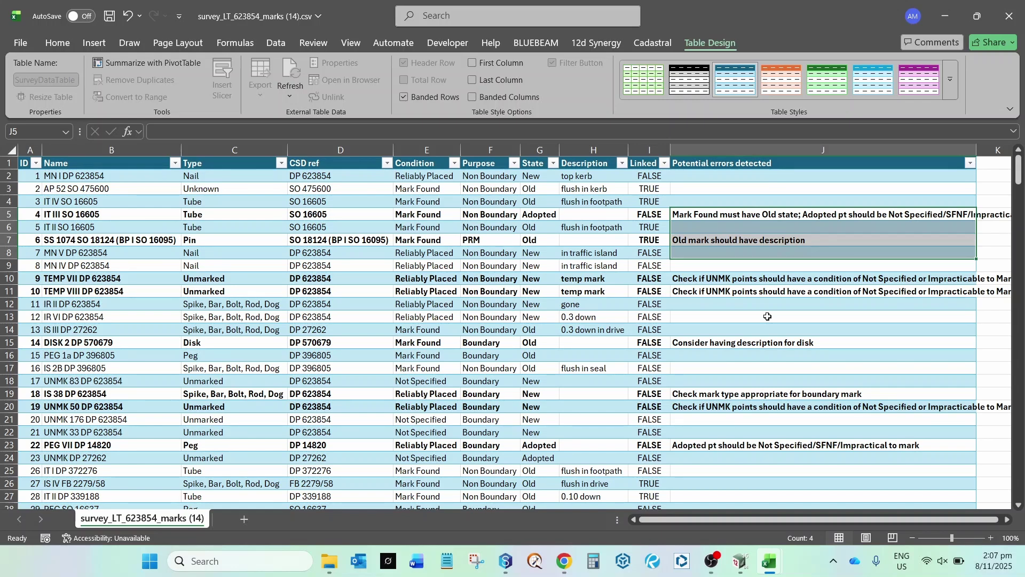
click(767, 316)
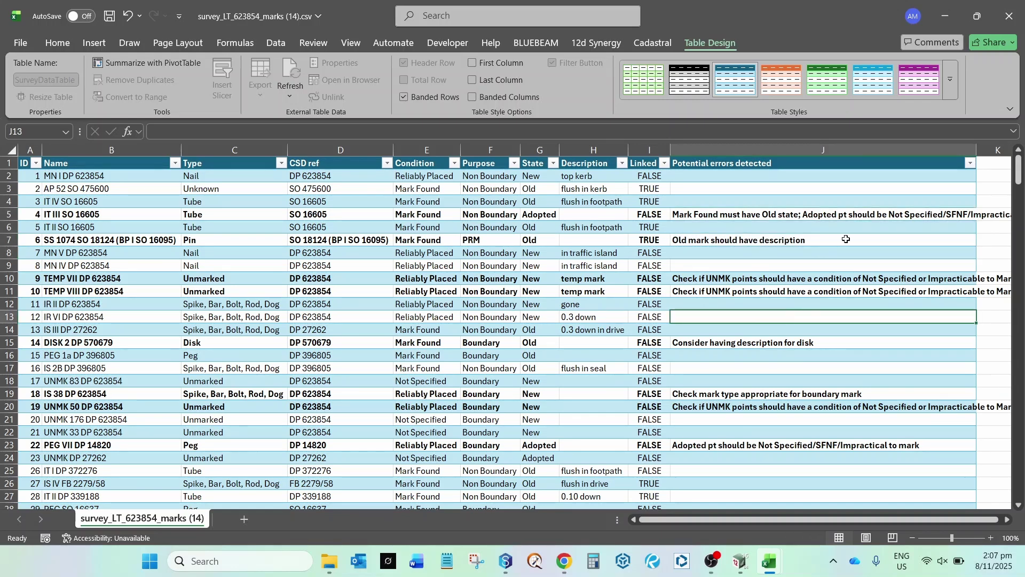
click(971, 163)
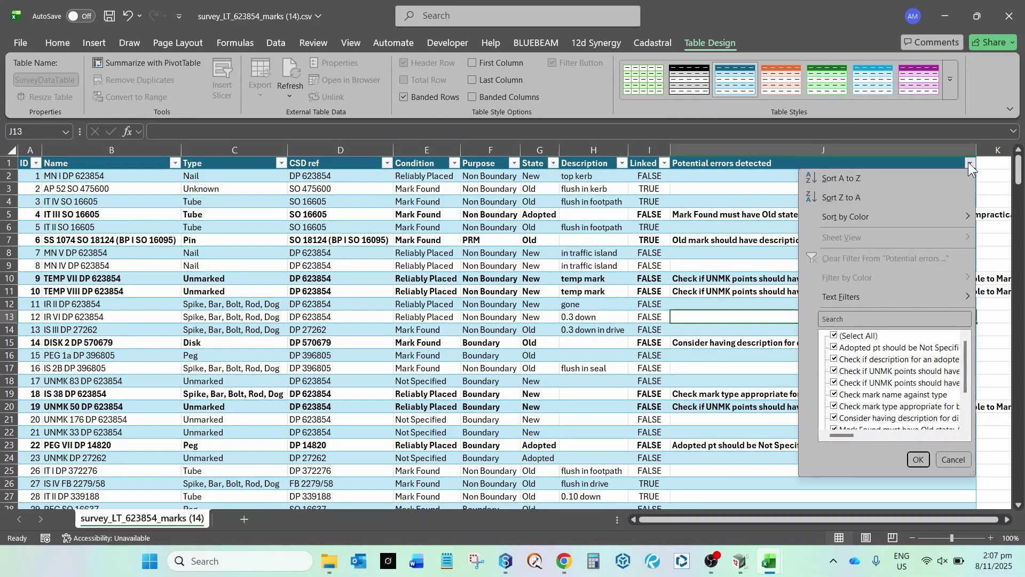
click(927, 196)
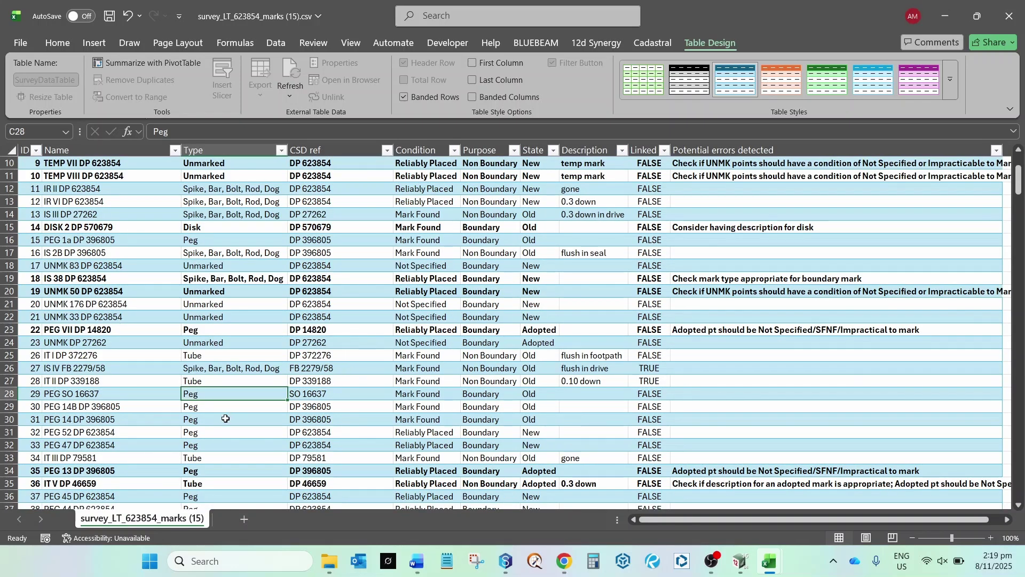
Step: Change the type of mark PEG 14 DP 396805 to Tube to test the error check
click(224, 419)
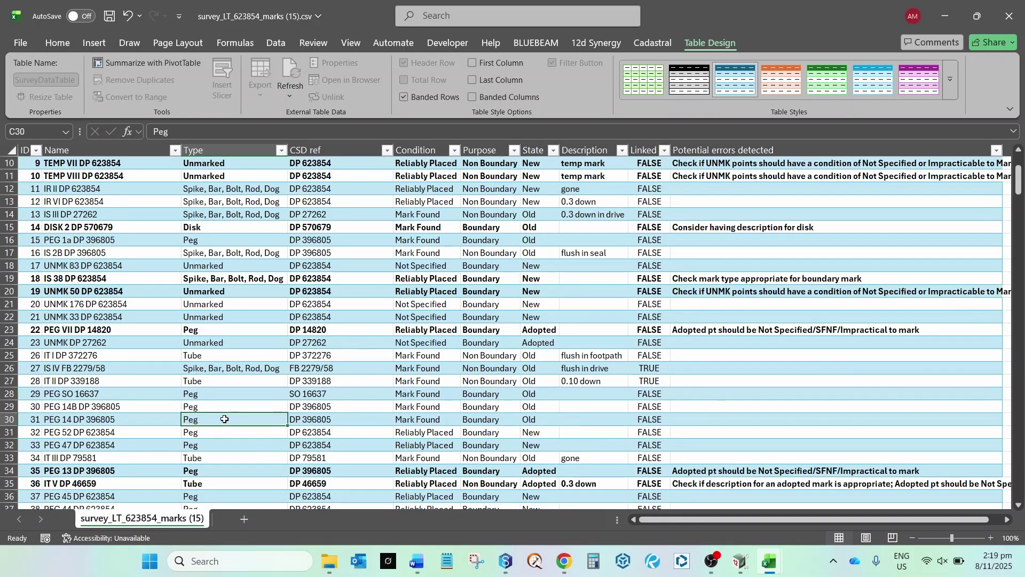
text(Tube)
key(Return)
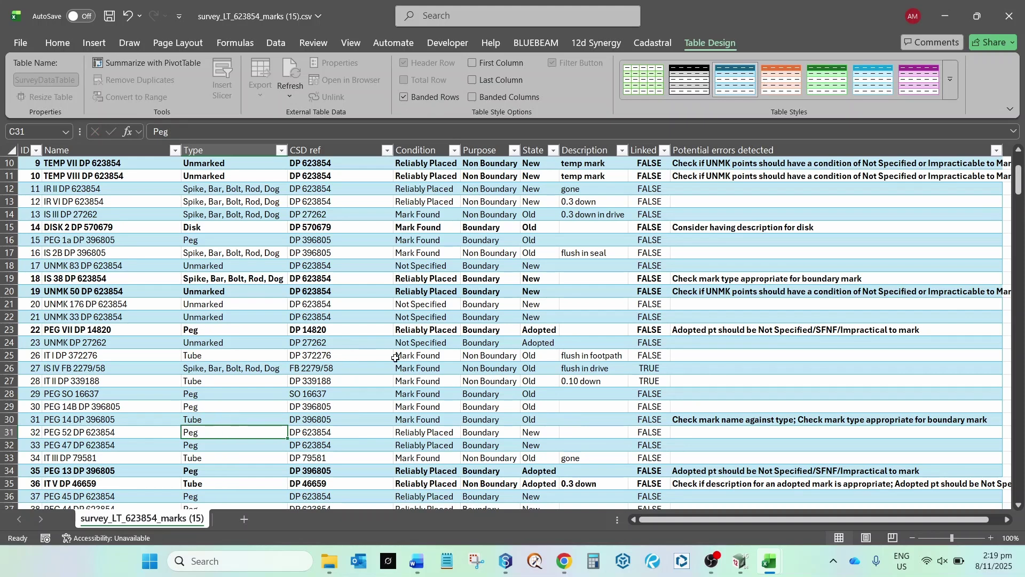
Step: Enter the description "flush" for the adopted mark PEG 13 DP 396805 and return to the start of the table
click(599, 473)
text(f)
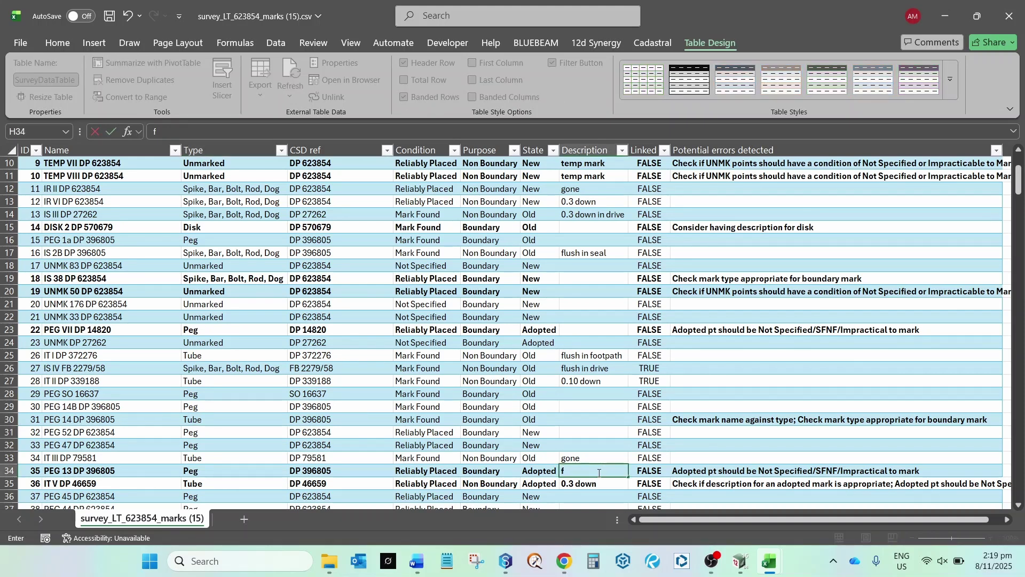
text(lush)
key(Return)
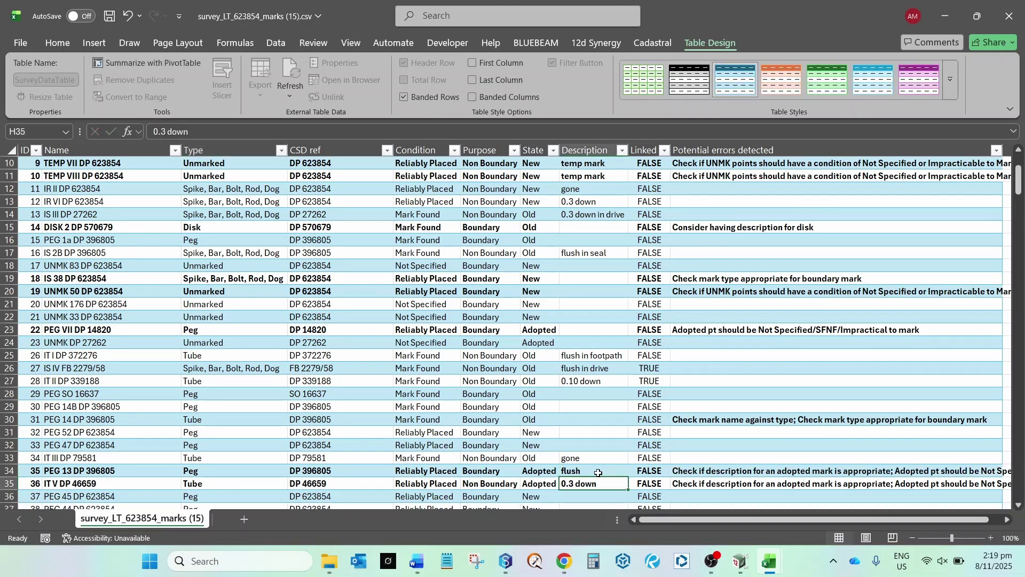
scroll(685, 290, up, 3)
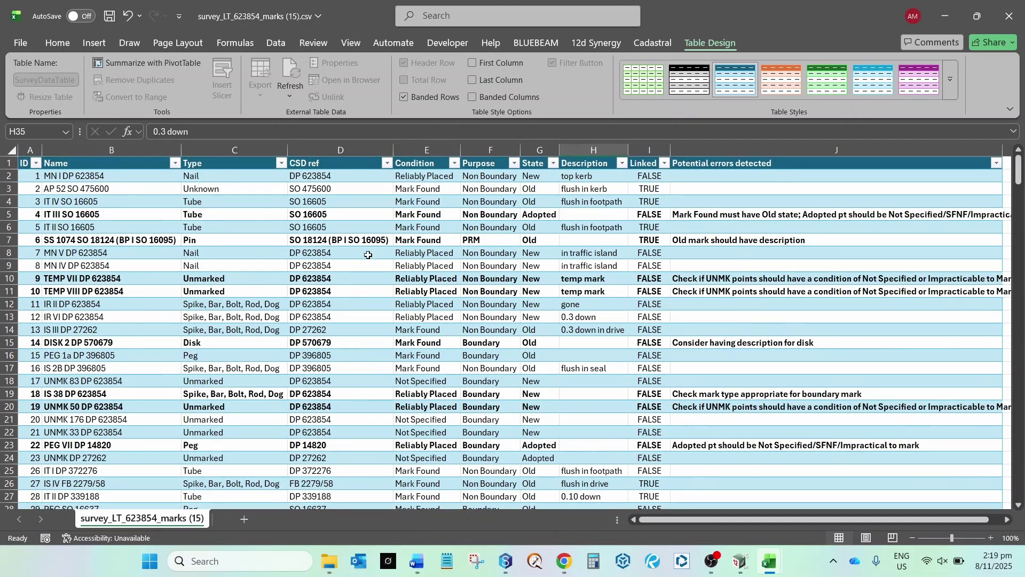
Step: Show the Cadastral add-in commands, switch back to Landonline in the browser and close the Marks table
click(647, 47)
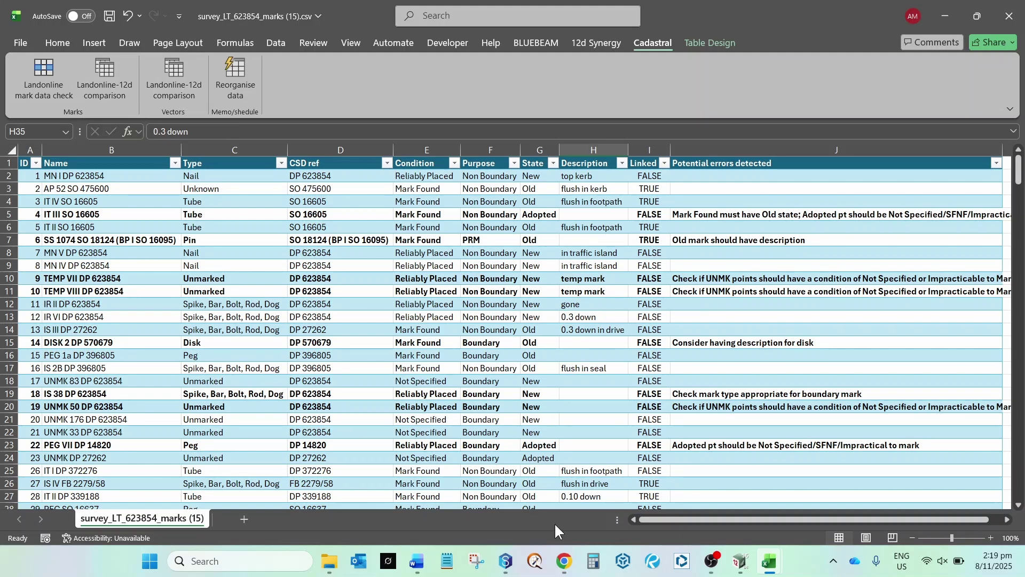
mouse_move(564, 565)
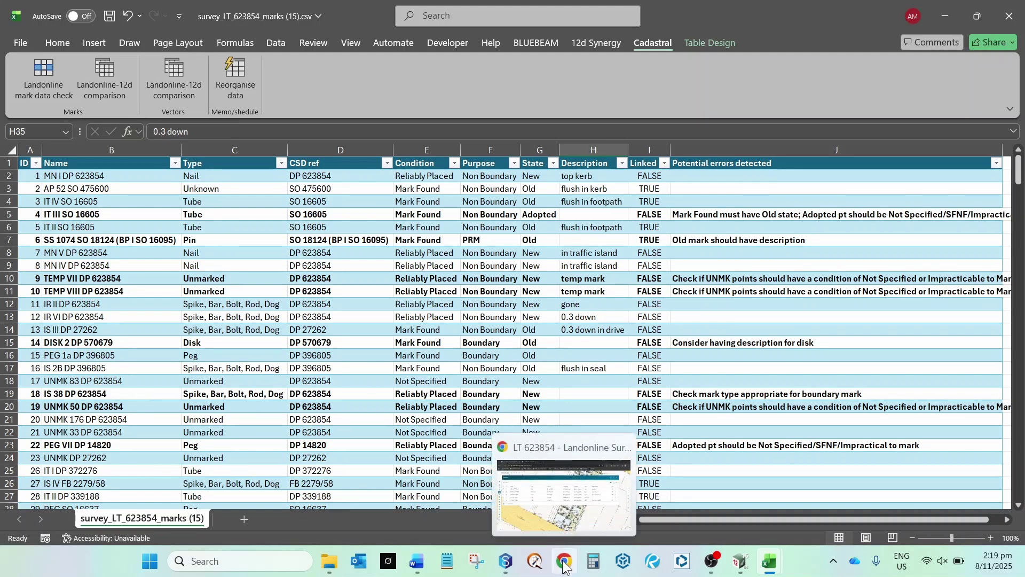
click(565, 565)
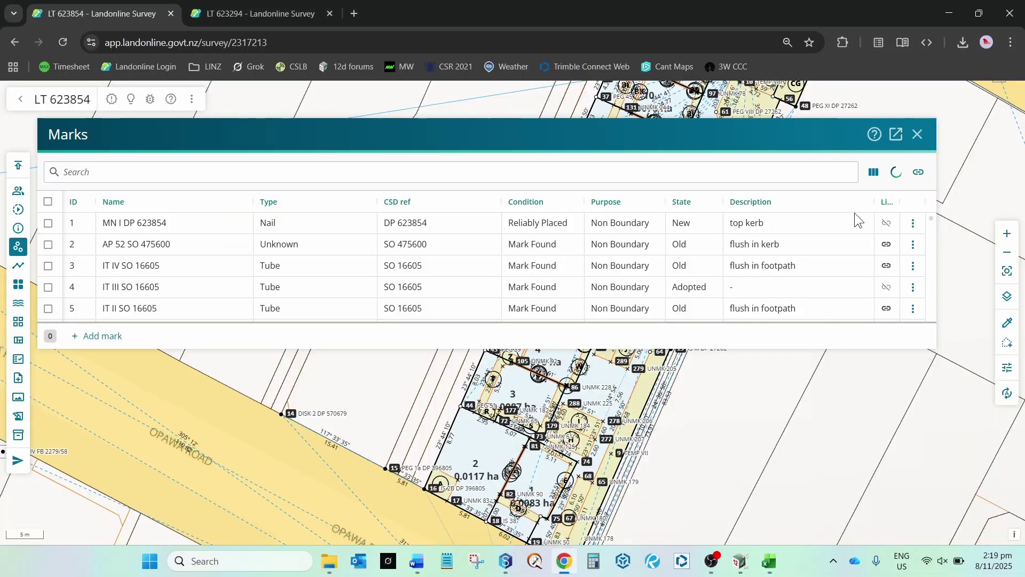
click(918, 135)
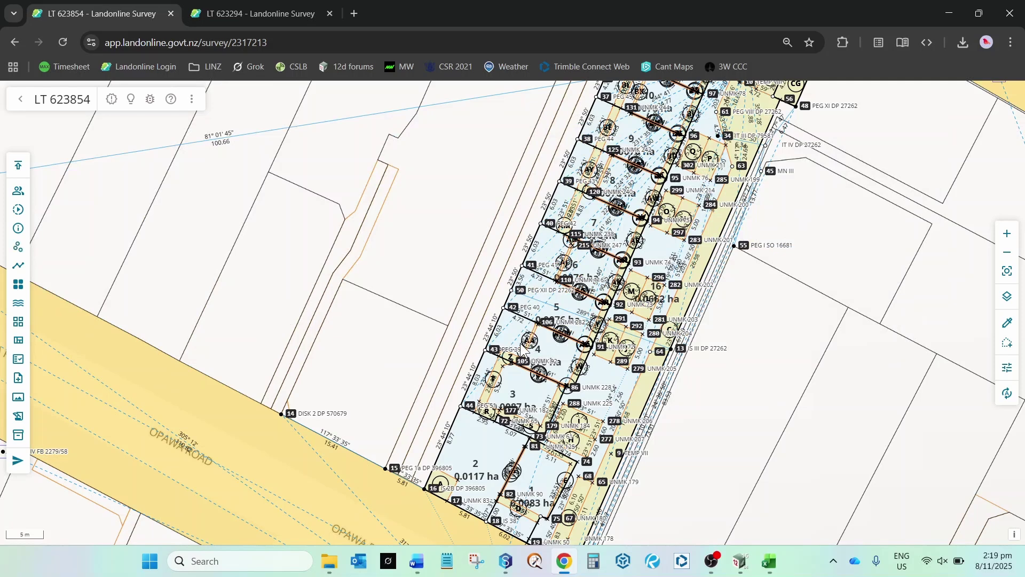
Step: Return to the survey_LT_623854_marks (15) workbook in Excel and add a blank worksheet
scroll(731, 239, down, 1)
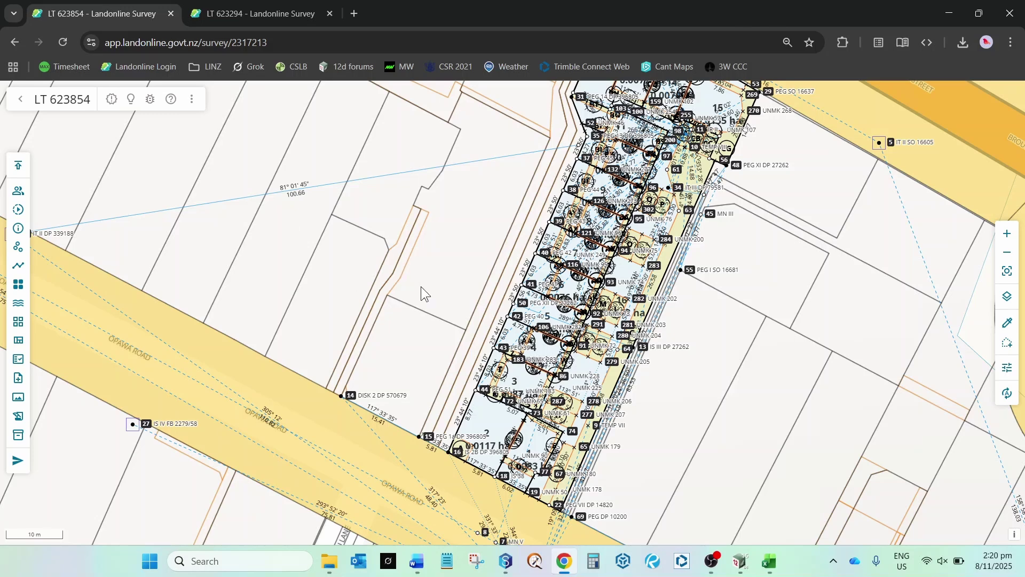
mouse_move(767, 562)
click(842, 494)
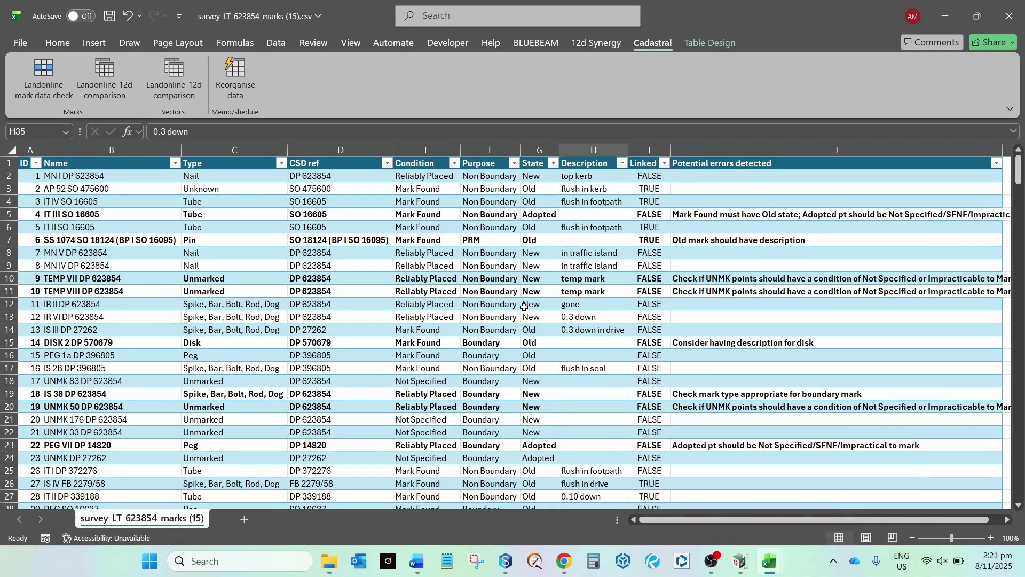
click(244, 518)
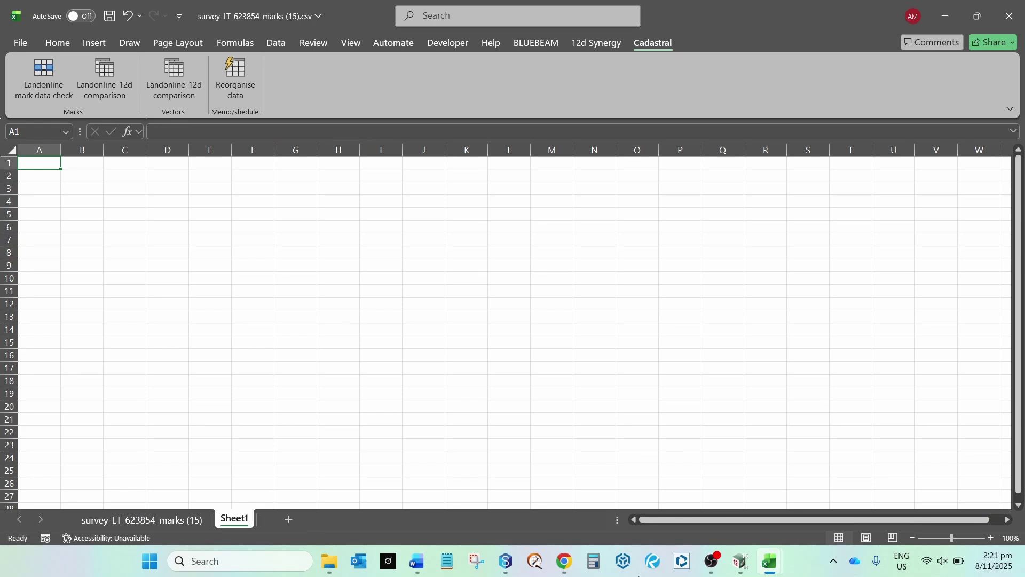
Step: Switch to 12d Model, cancel the save reminder and read LT.ts into the Write Landonline XML File dialog
click(740, 562)
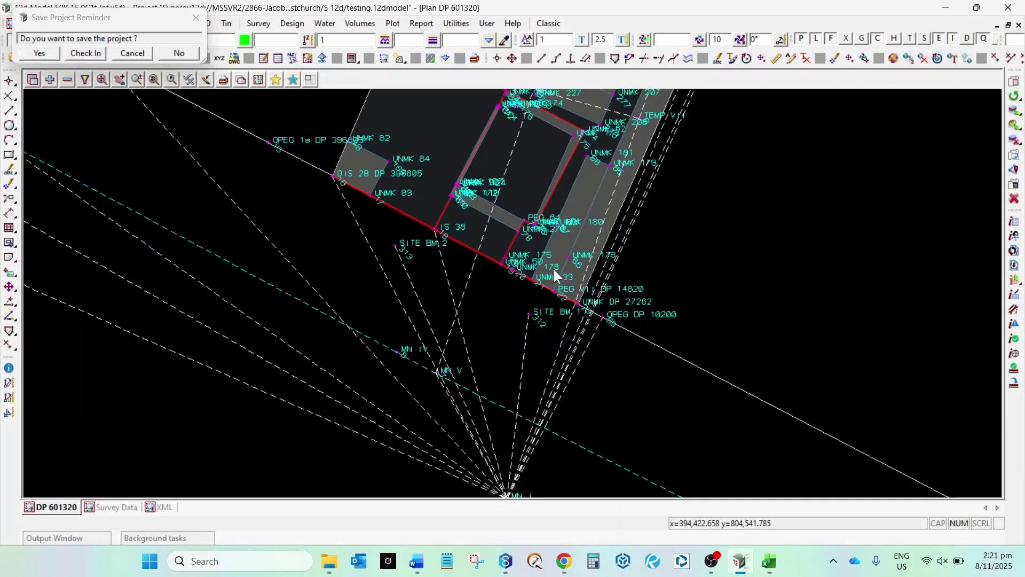
click(140, 54)
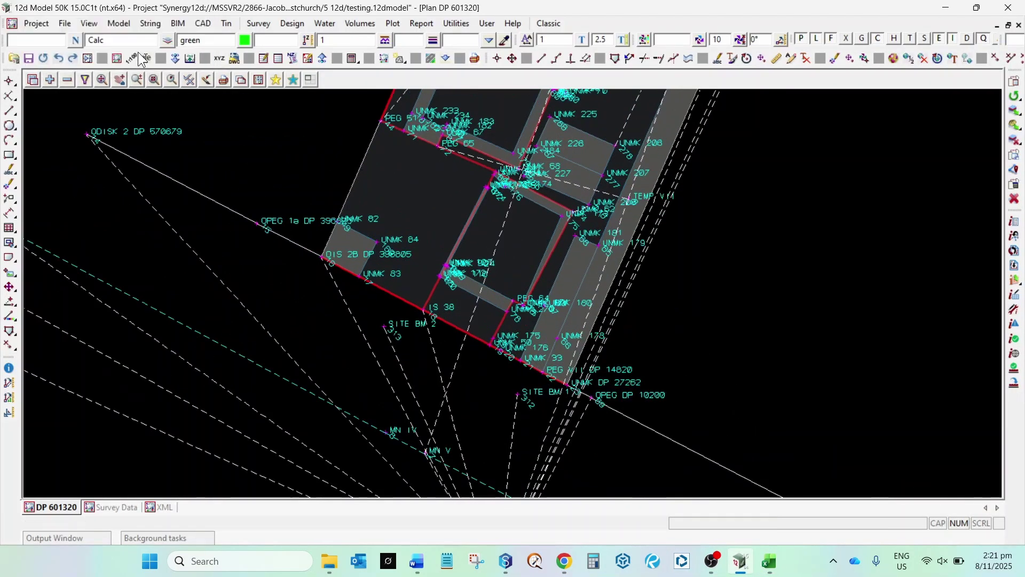
click(323, 59)
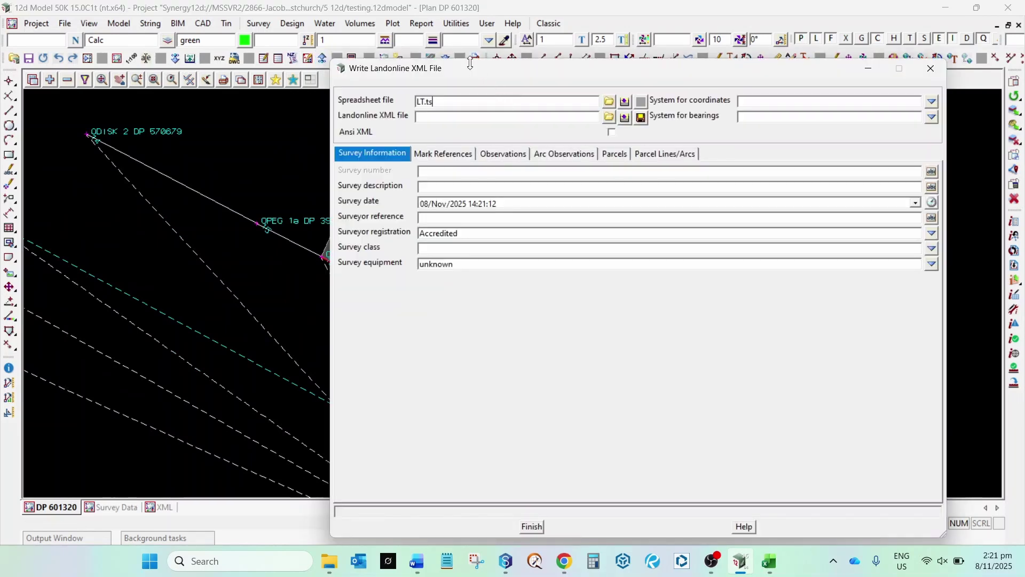
drag(480, 72, 384, 43)
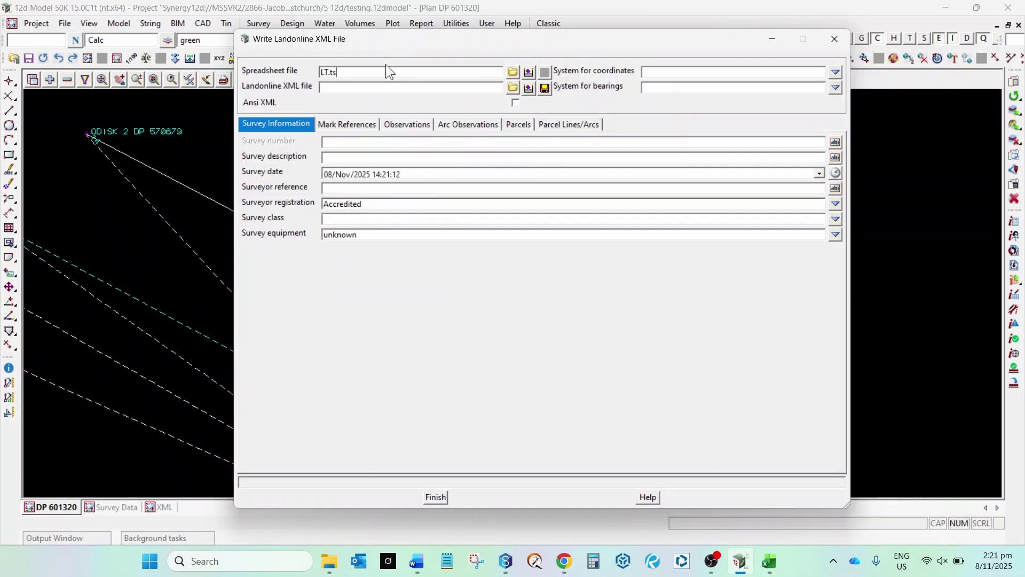
click(528, 73)
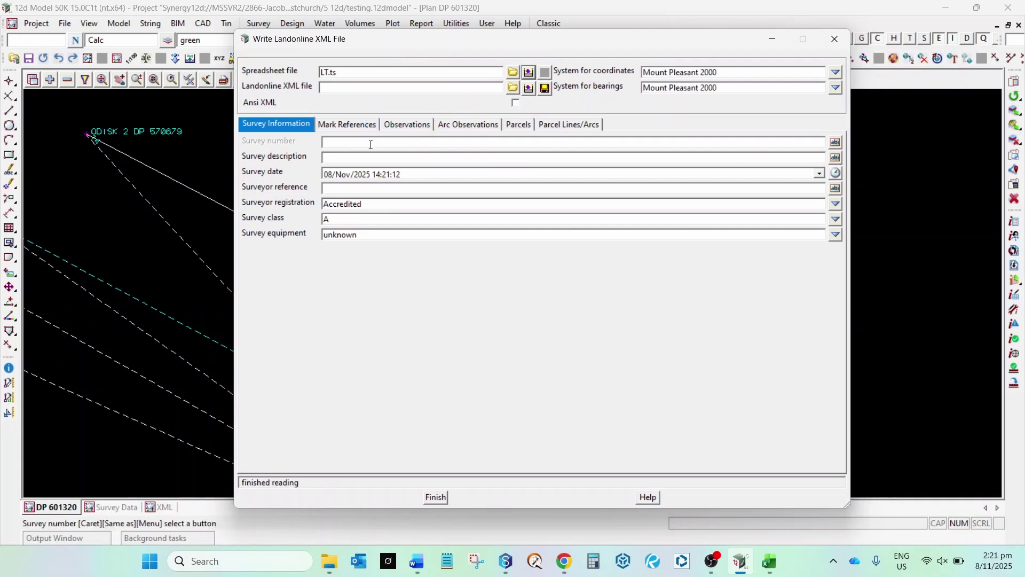
Step: Copy the entire Mark References table and paste it into the blank Sheet1 of the marks workbook in Excel
click(354, 124)
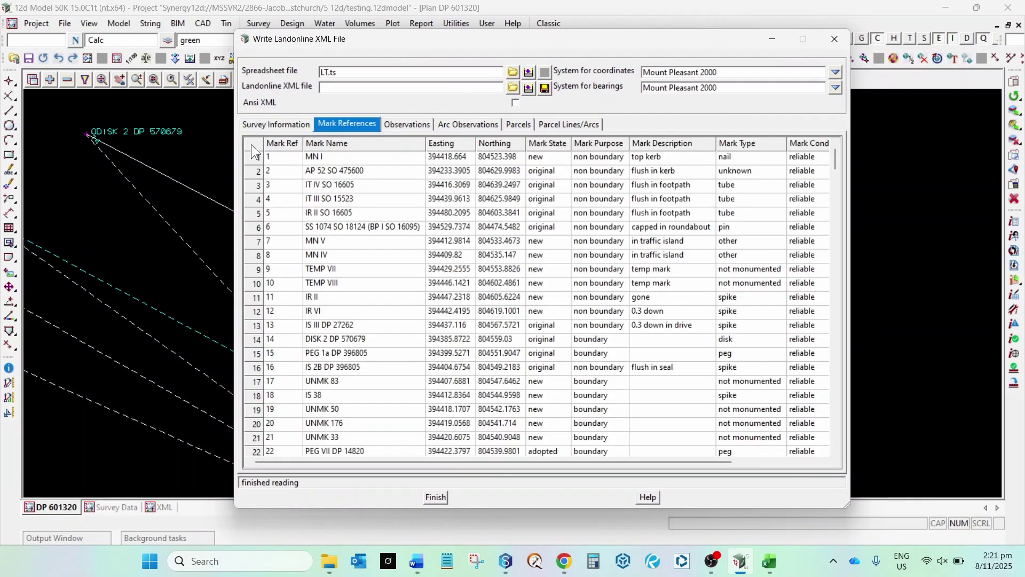
click(253, 145)
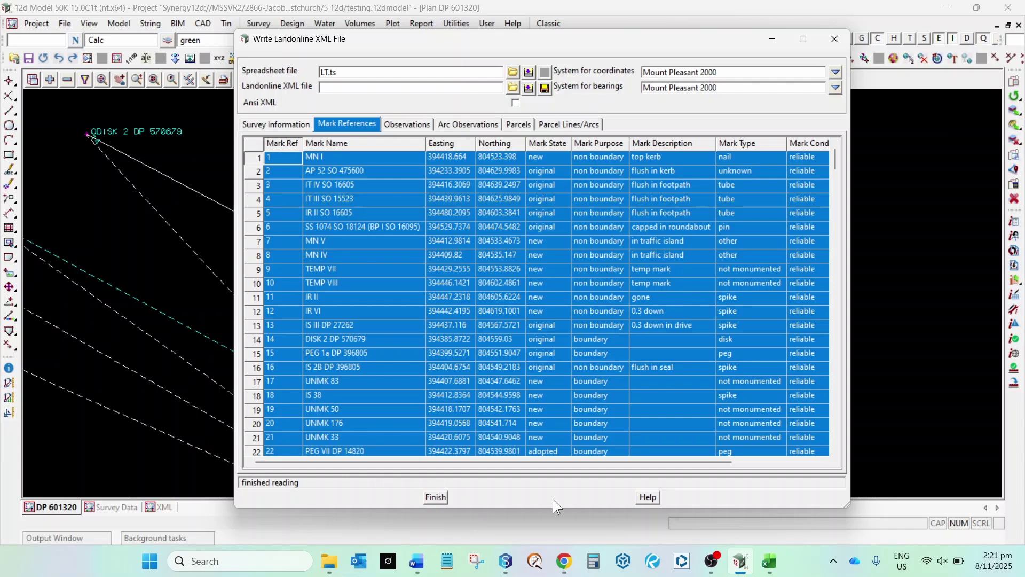
mouse_move(764, 563)
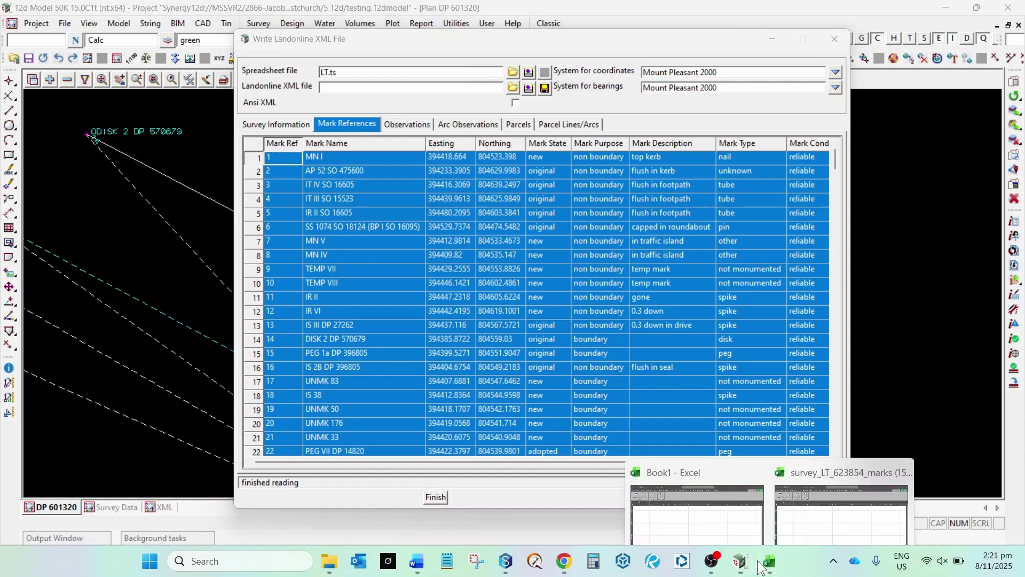
click(777, 521)
key(ctrl+v)
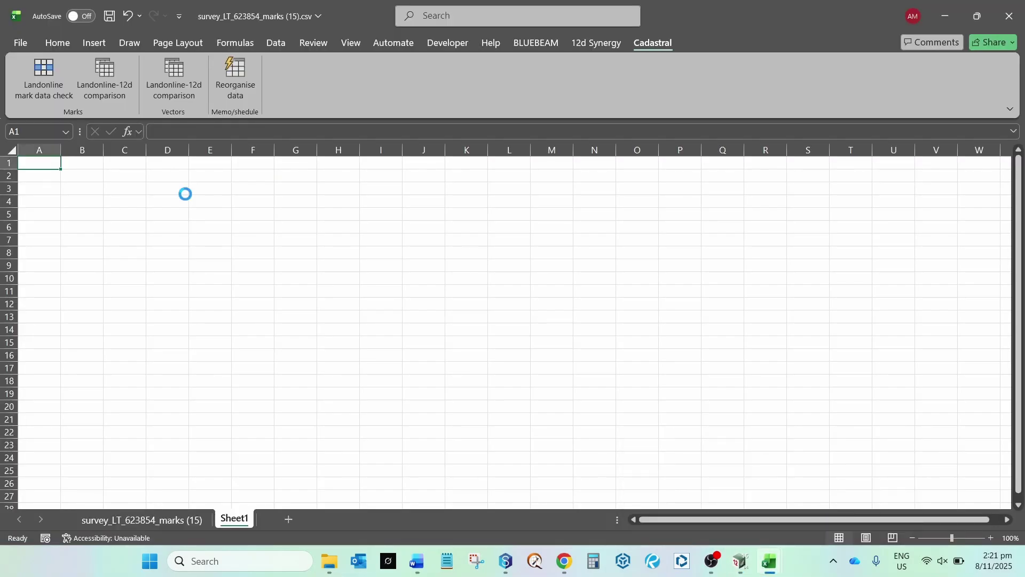
Step: Run the Landonline-12d comparison for marks and highlight the results for IDs 308 to 310
click(105, 80)
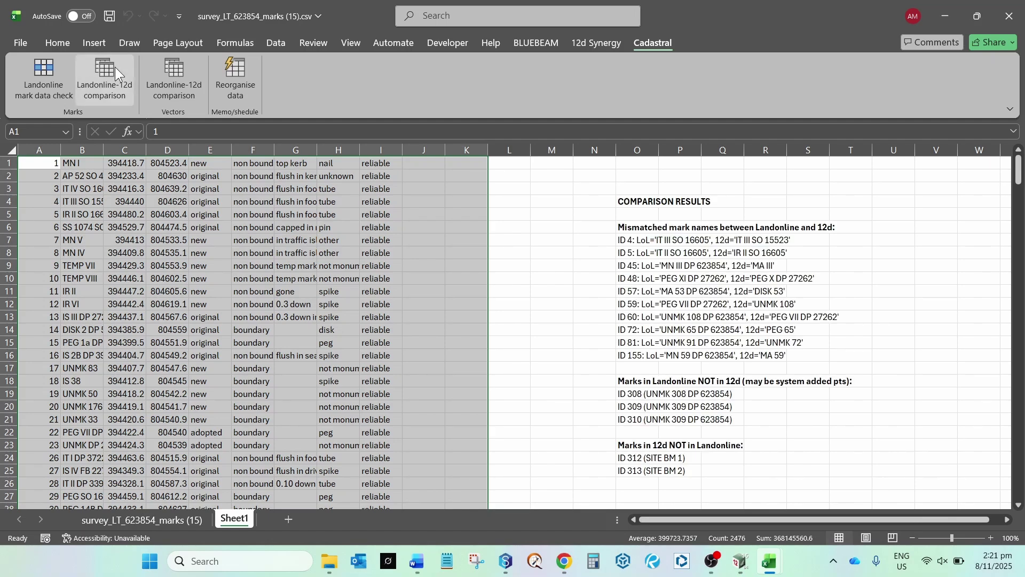
click(559, 300)
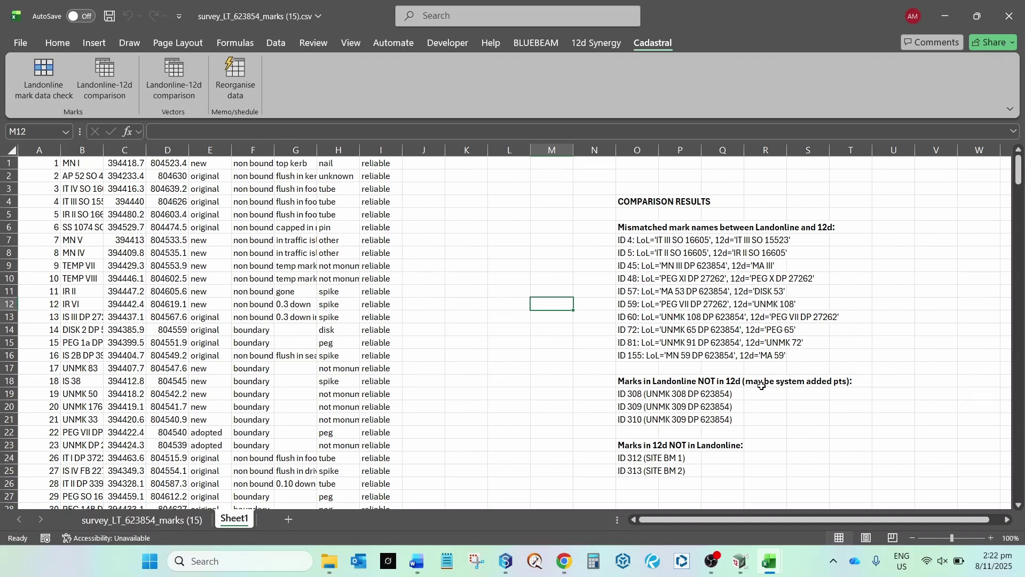
scroll(763, 386, down, 1)
drag(638, 355, 638, 381)
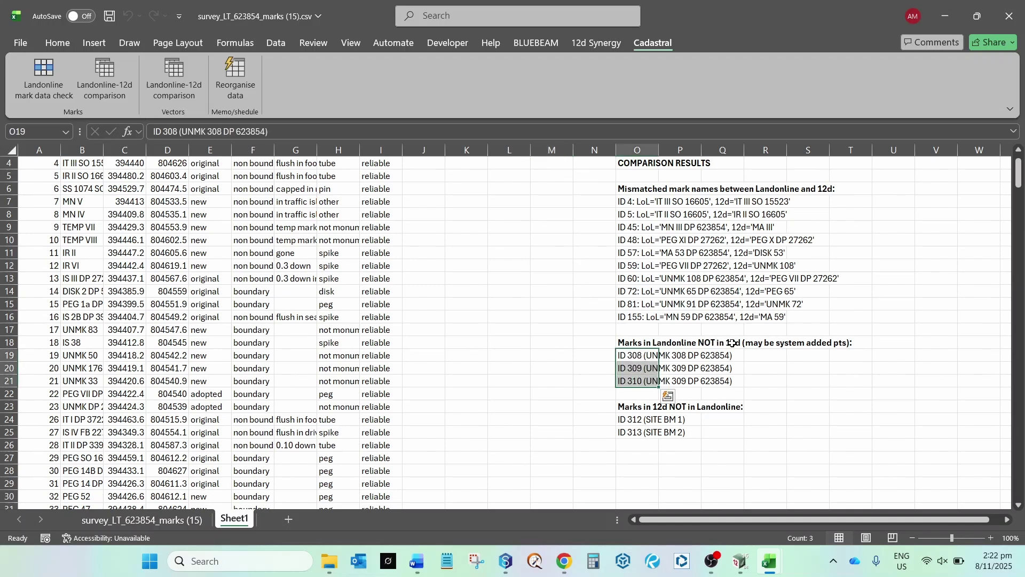
Step: Switch to Landonline in the browser and locate marks 308, 309 and 310 around parcel CR on the survey map
click(567, 562)
scroll(653, 139, up, 1)
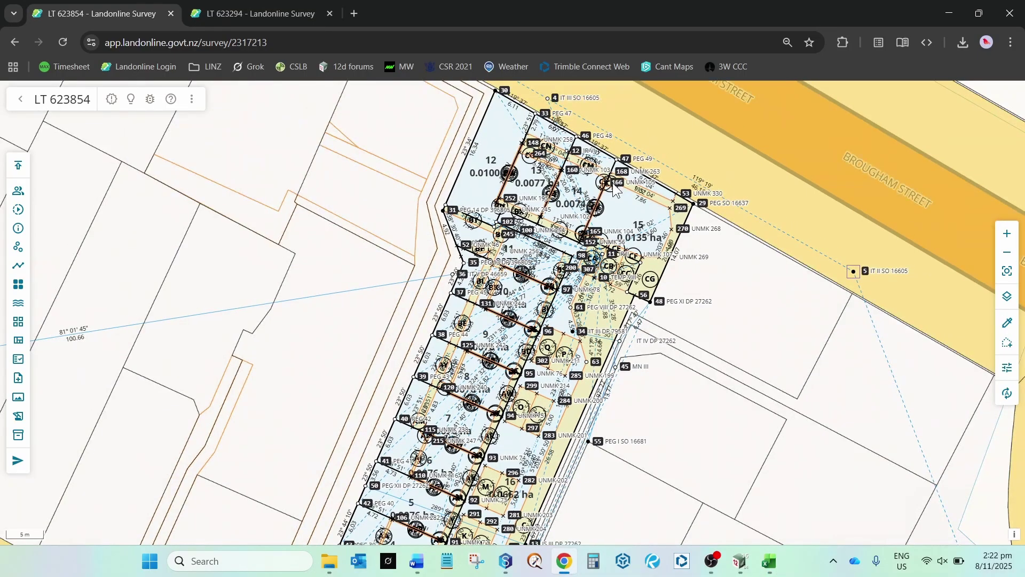
scroll(617, 189, up, 1)
scroll(616, 190, up, 4)
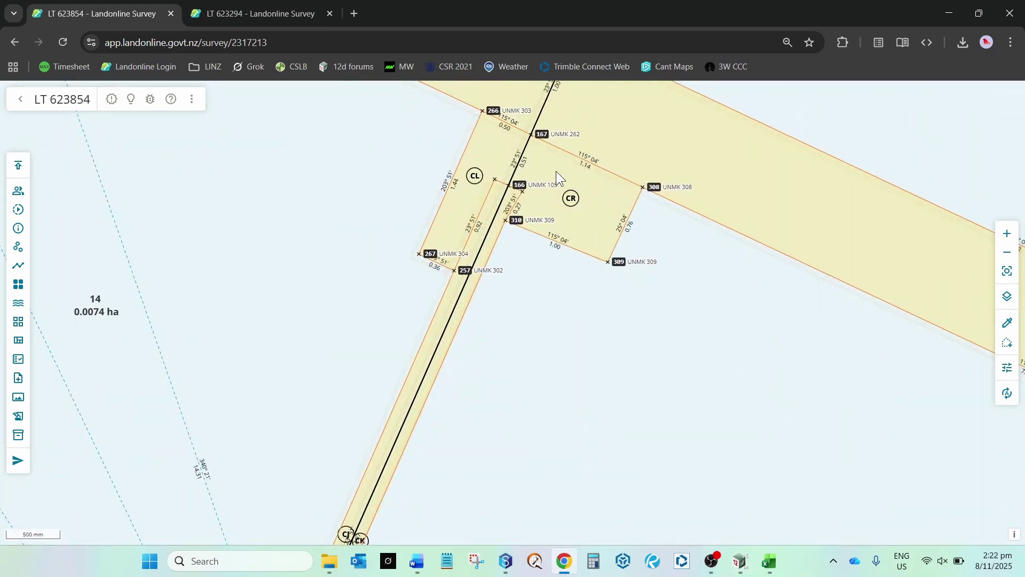
scroll(556, 170, up, 1)
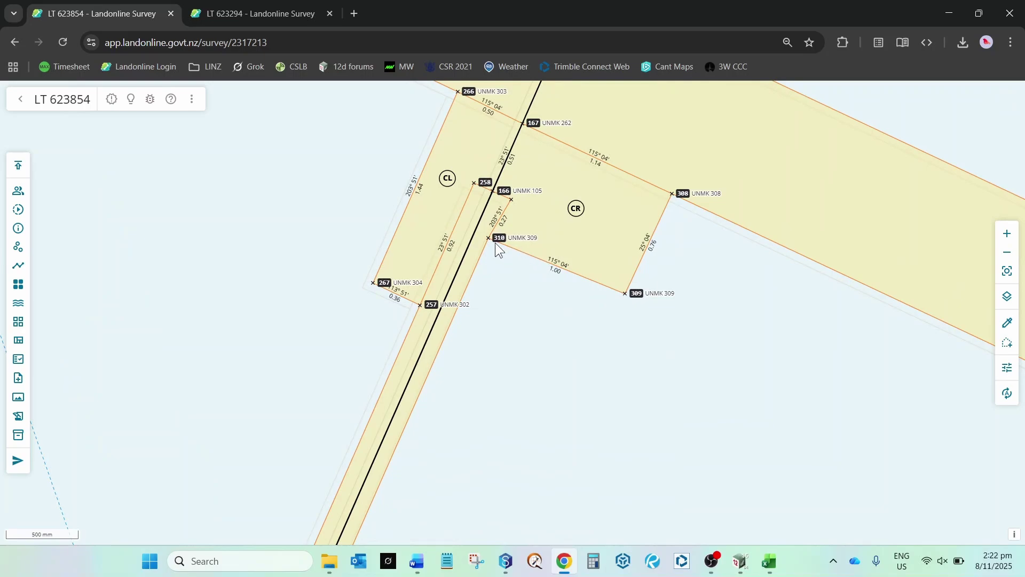
Step: Switch to 12d Model, minimise the Write Landonline XML File dialog and examine the same area around UNMK 262 in the plan
click(741, 561)
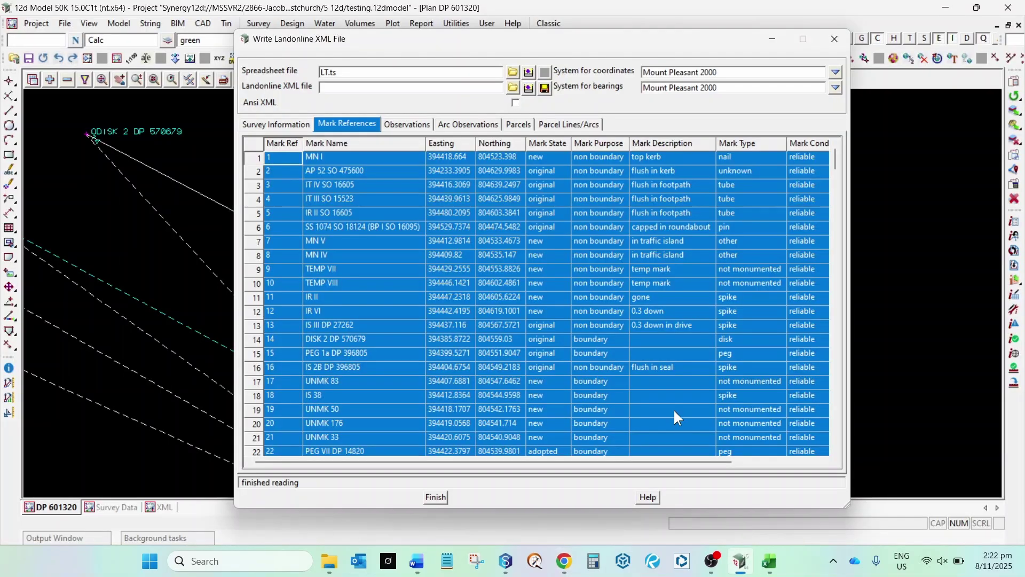
click(772, 39)
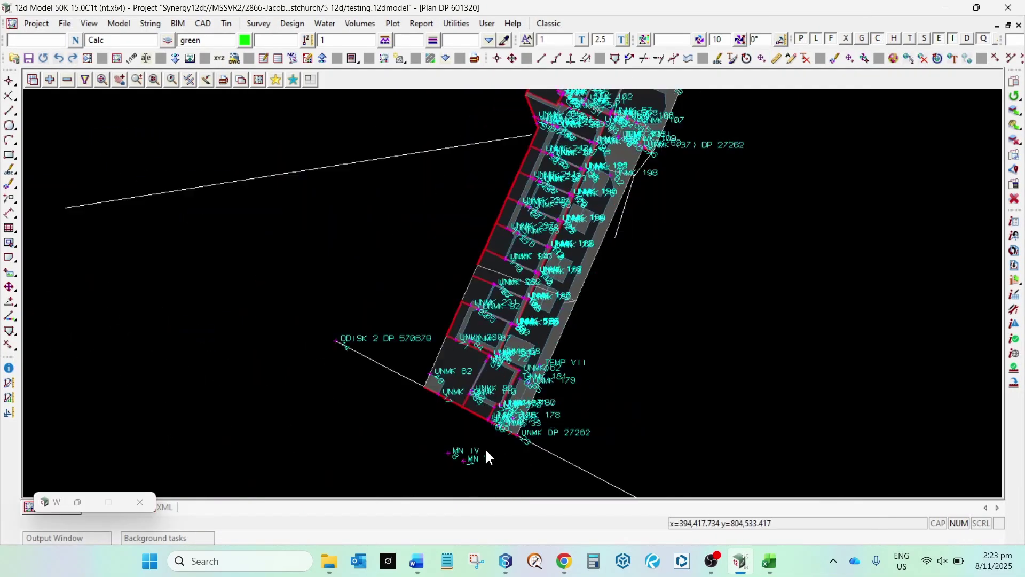
scroll(612, 254, up, 2)
scroll(621, 190, up, 5)
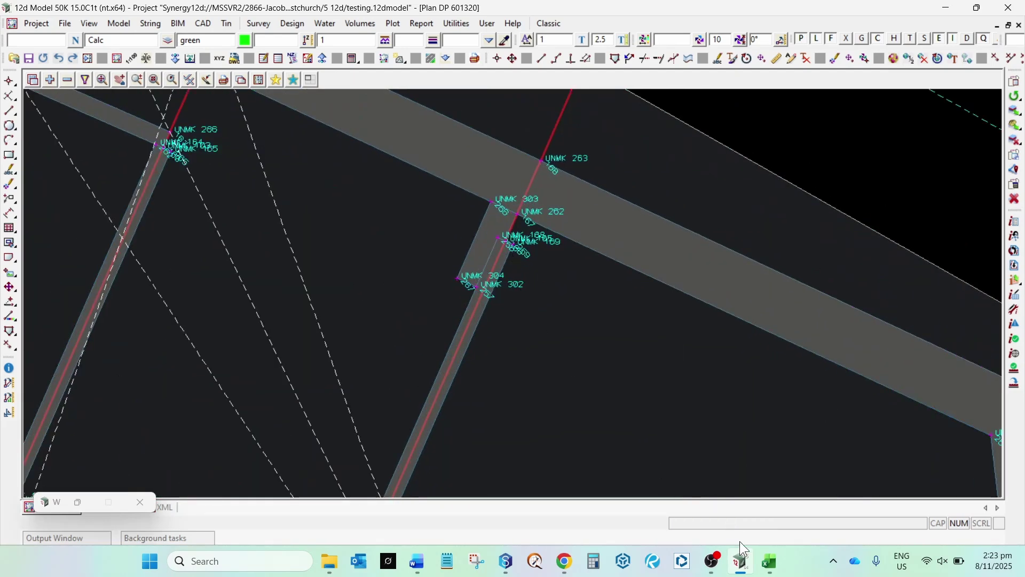
Step: Return to the comparison results in Excel and highlight the SITE BM 1 and SITE BM 2 entries
mouse_move(776, 567)
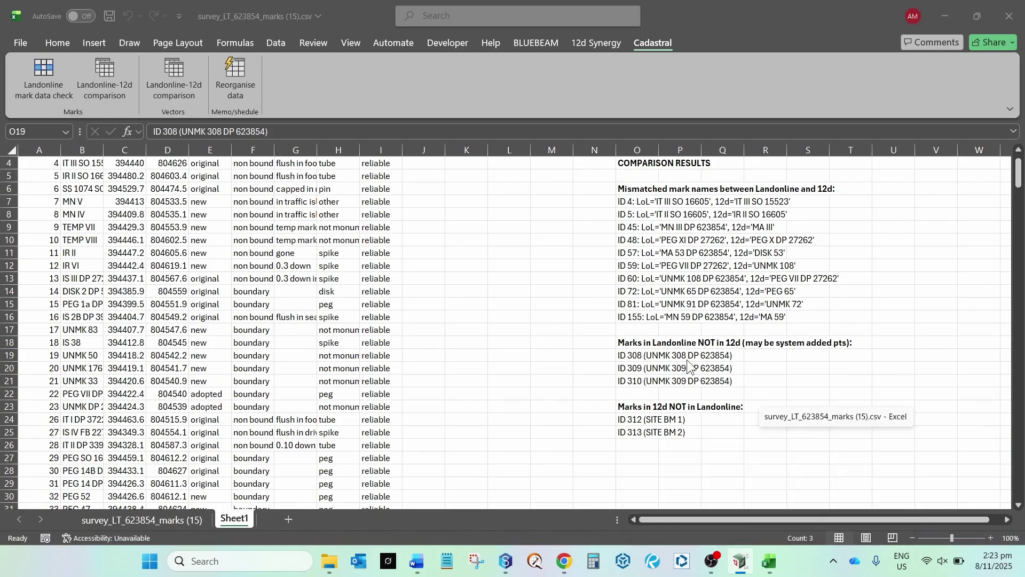
click(838, 474)
click(637, 420)
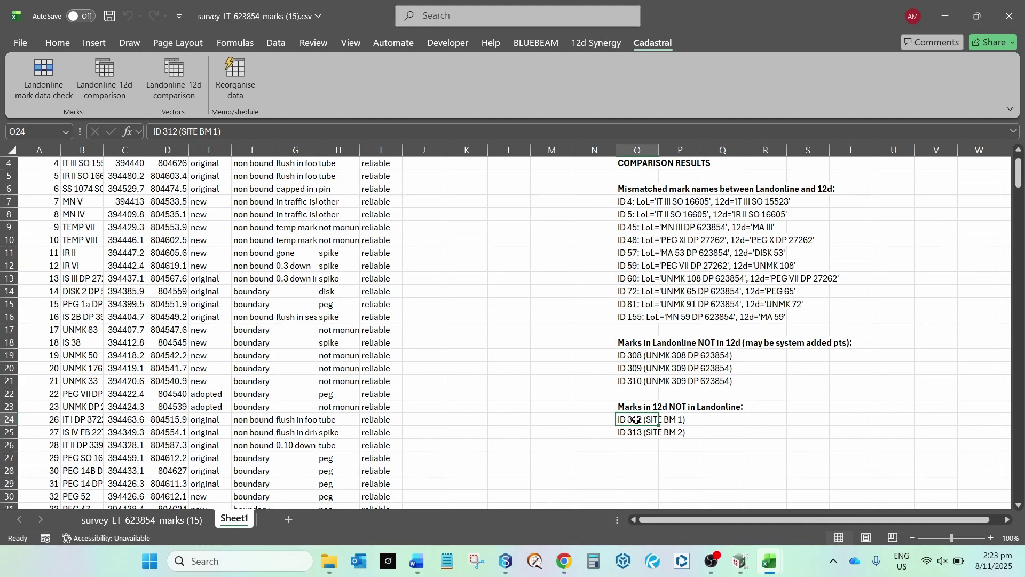
drag(632, 421, 635, 434)
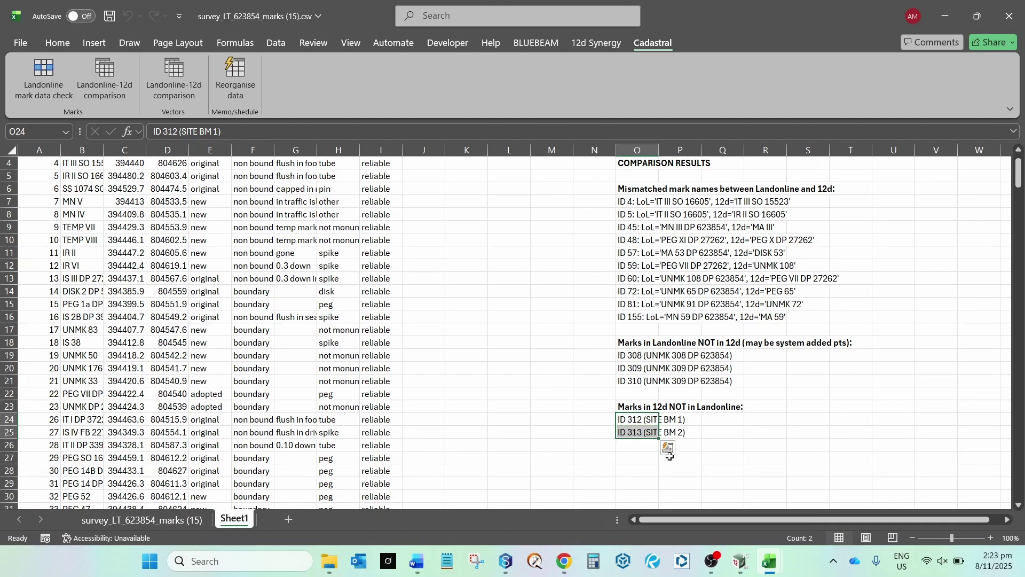
Step: Switch to 12d Model and locate SITE BM 1 and SITE BM 2 near the southern boundary in the plan
key(alt+Tab)
scroll(569, 144, down, 6)
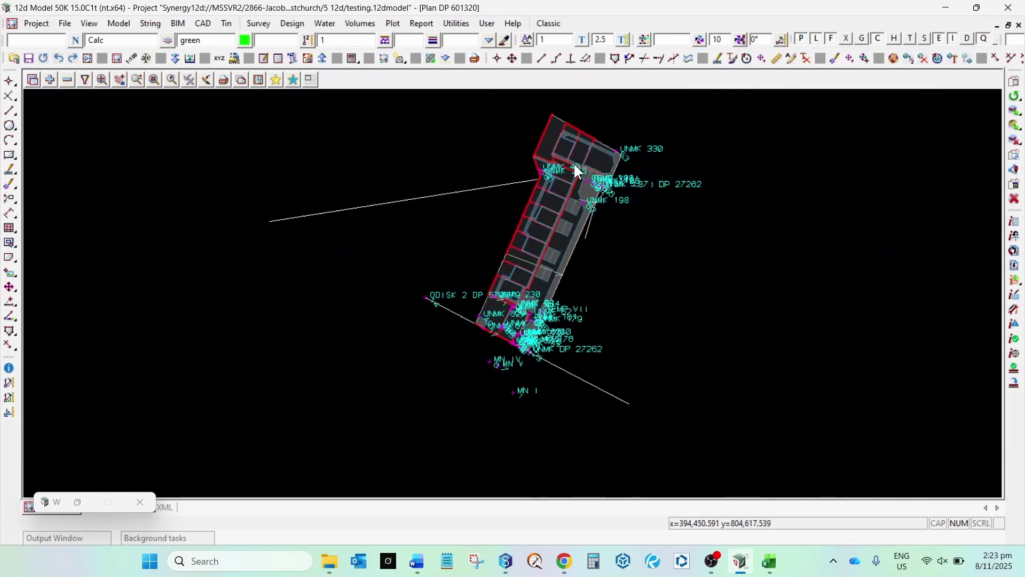
scroll(530, 357, up, 2)
scroll(530, 358, up, 3)
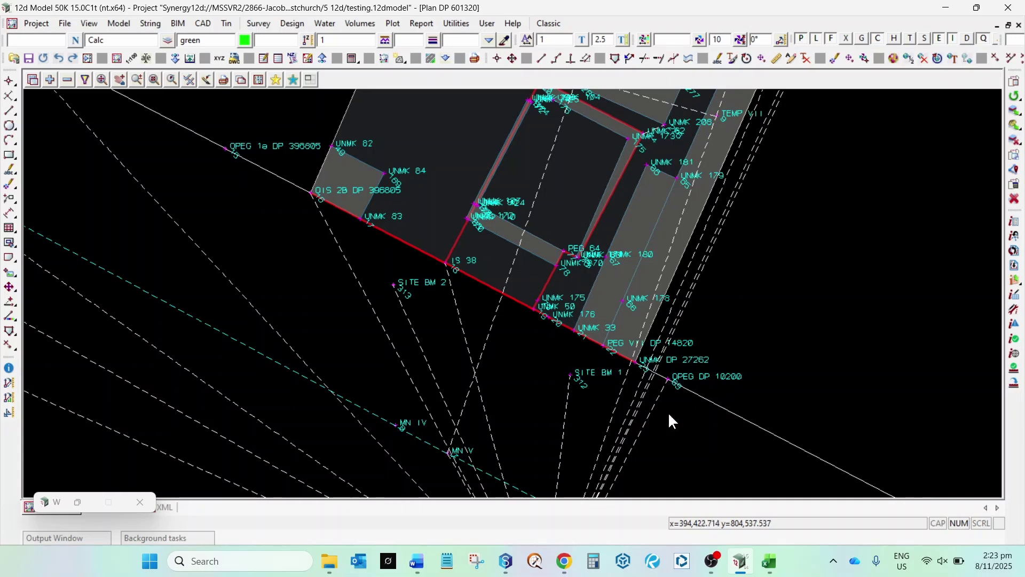
Step: Go back to the marks workbook in Excel and review the full block of comparison results
mouse_move(769, 561)
click(792, 510)
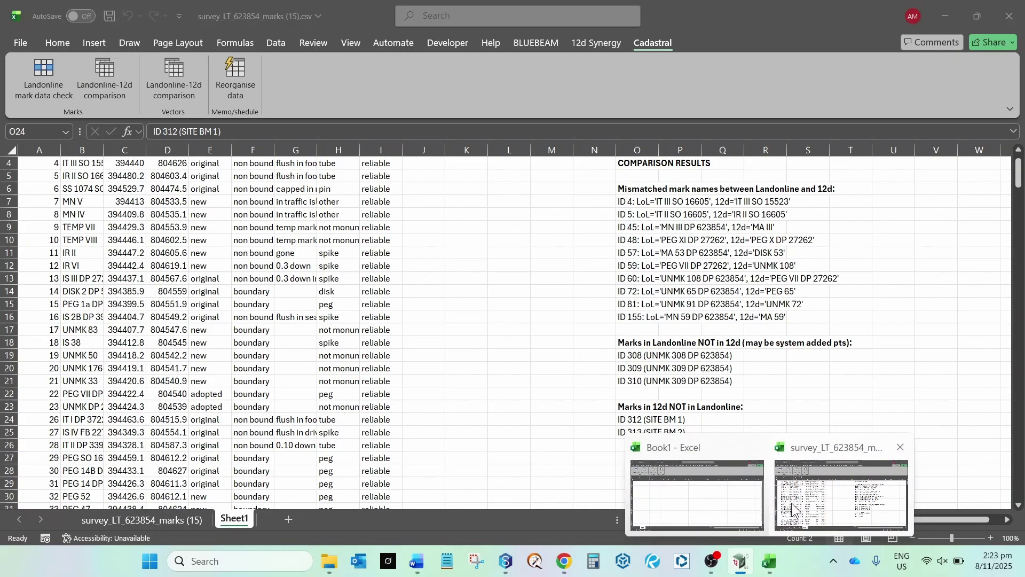
scroll(667, 374, up, 1)
scroll(668, 374, down, 1)
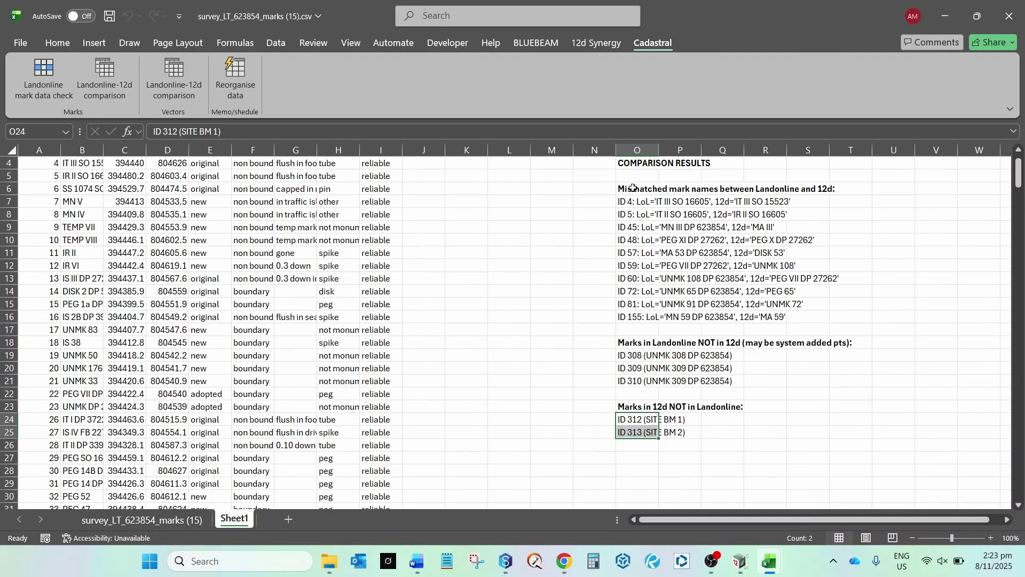
drag(633, 189, 813, 422)
click(810, 434)
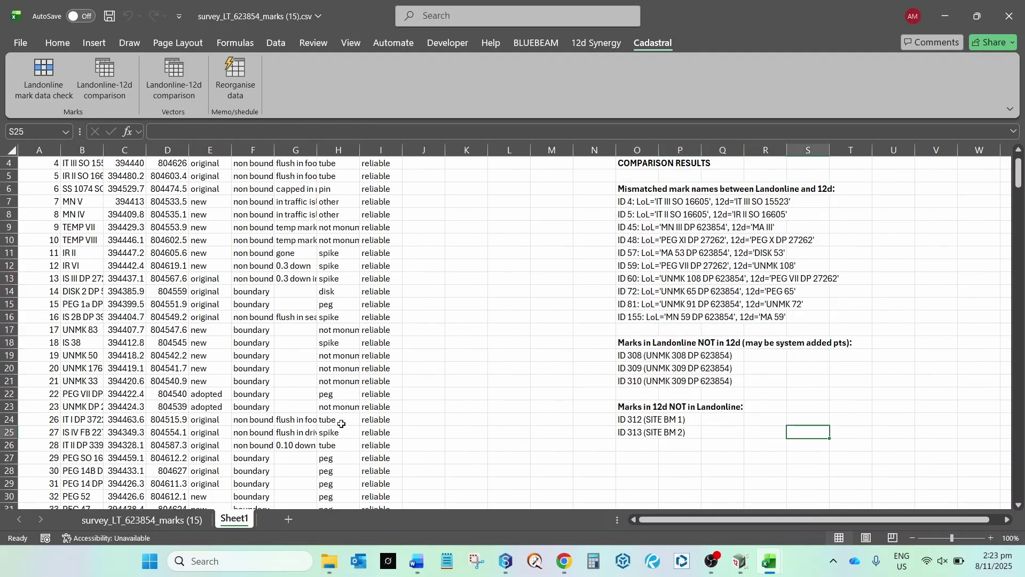
Step: Minimise the marks workbook, switch to Landonline in the browser and open the Vectors table of LT 623854
click(944, 24)
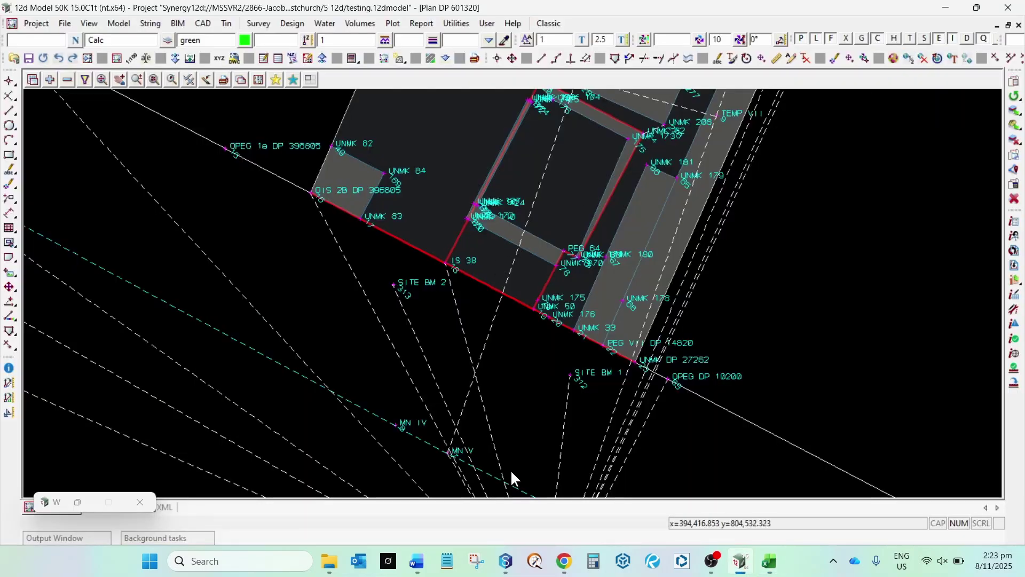
click(564, 561)
scroll(565, 152, down, 2)
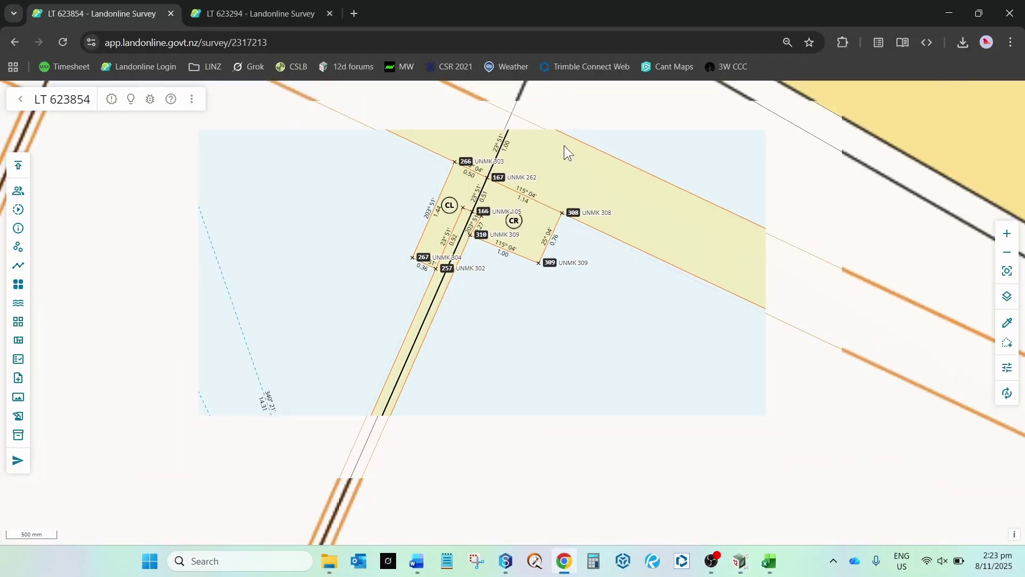
click(18, 266)
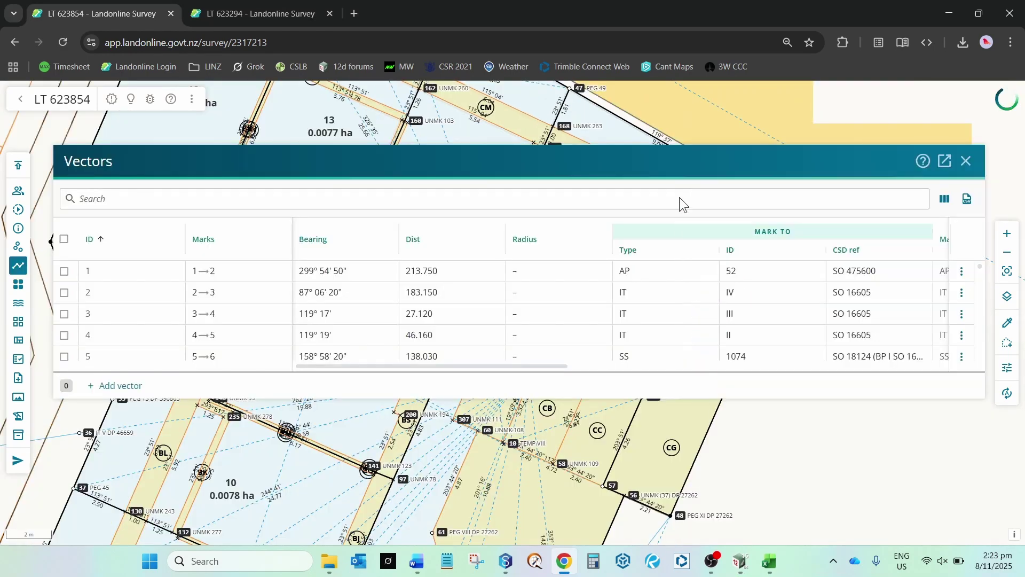
Step: Export the vectors as a CSV file, open it in Excel and add a blank worksheet
click(968, 200)
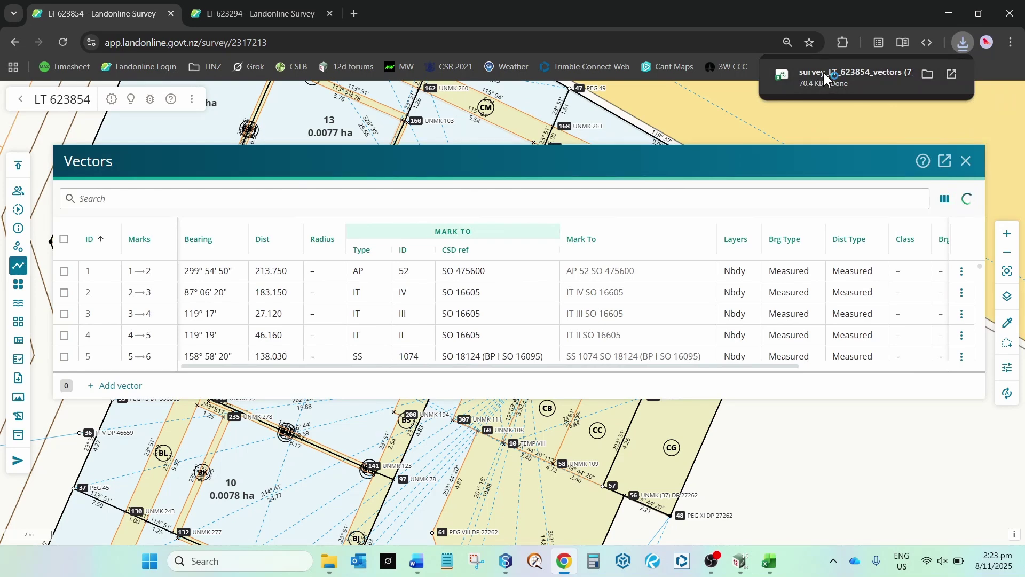
click(825, 75)
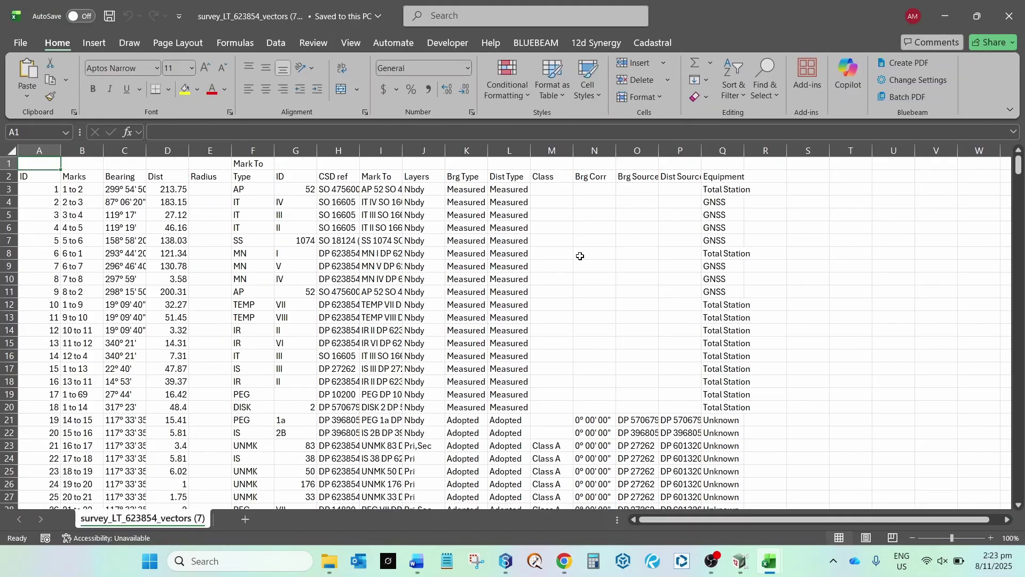
scroll(540, 277, down, 2)
click(245, 519)
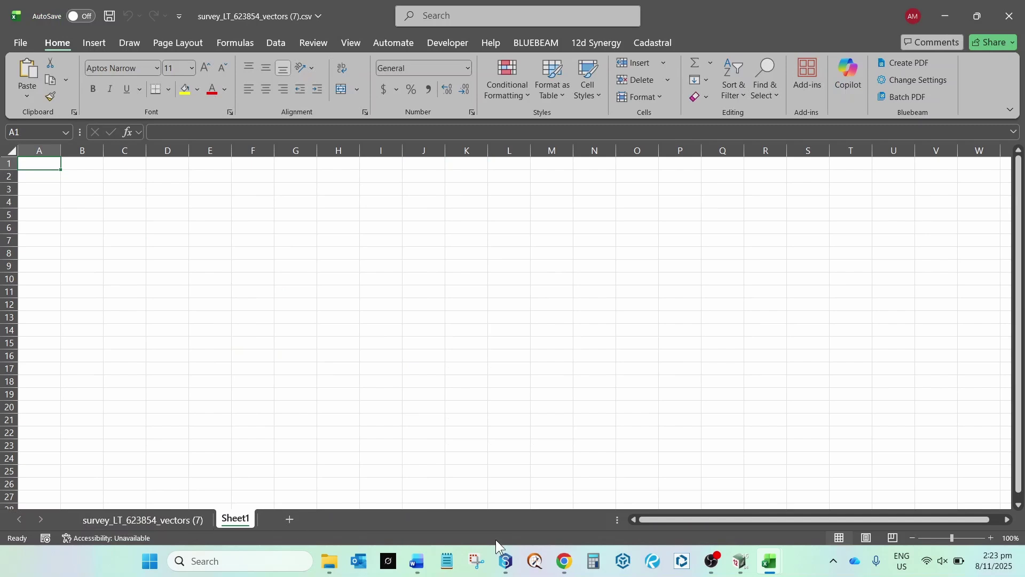
Step: Switch to 12d Model, restore the Write Landonline XML File dialog and copy all rows of its Observations table
click(740, 562)
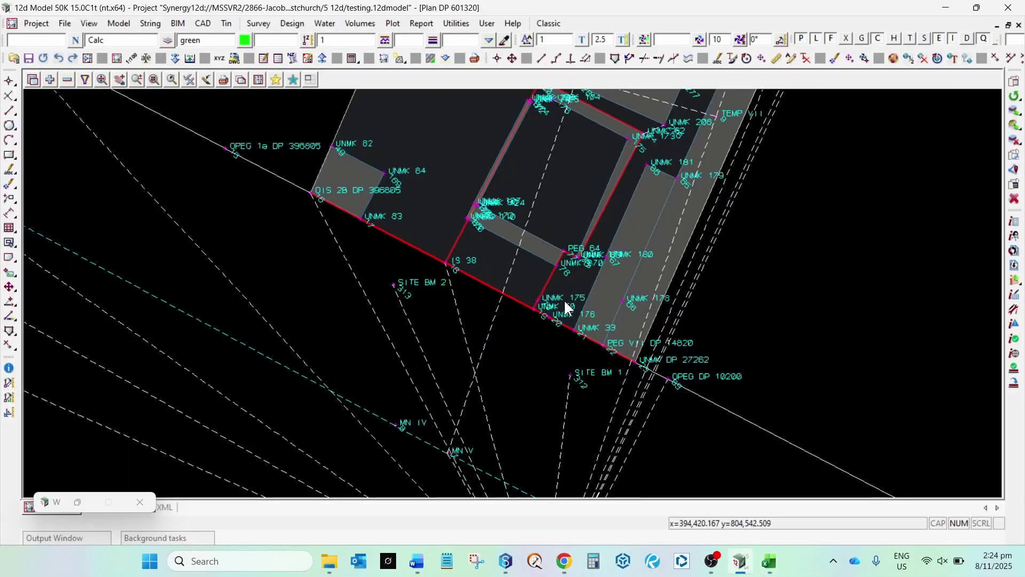
click(78, 502)
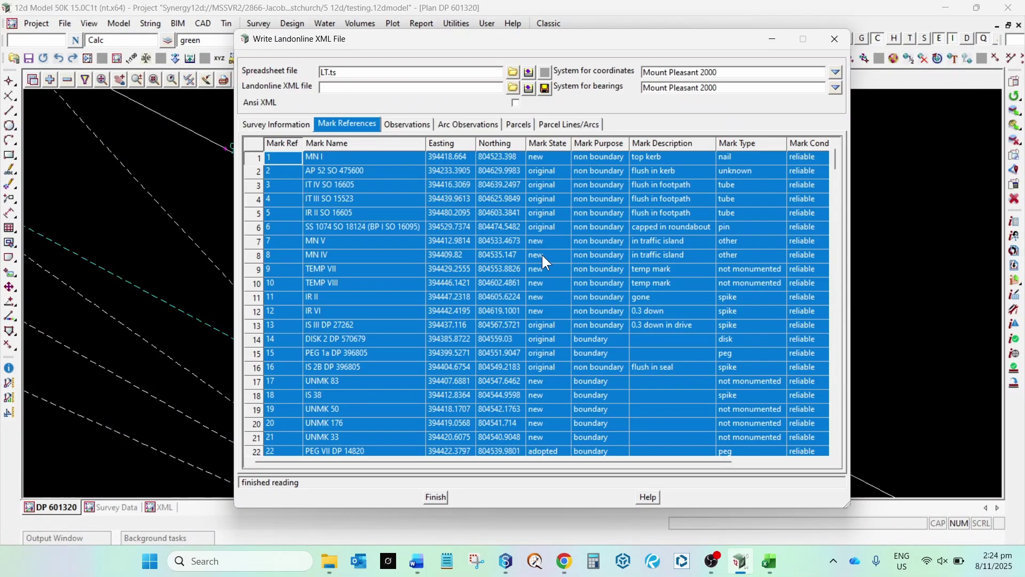
click(413, 123)
click(254, 145)
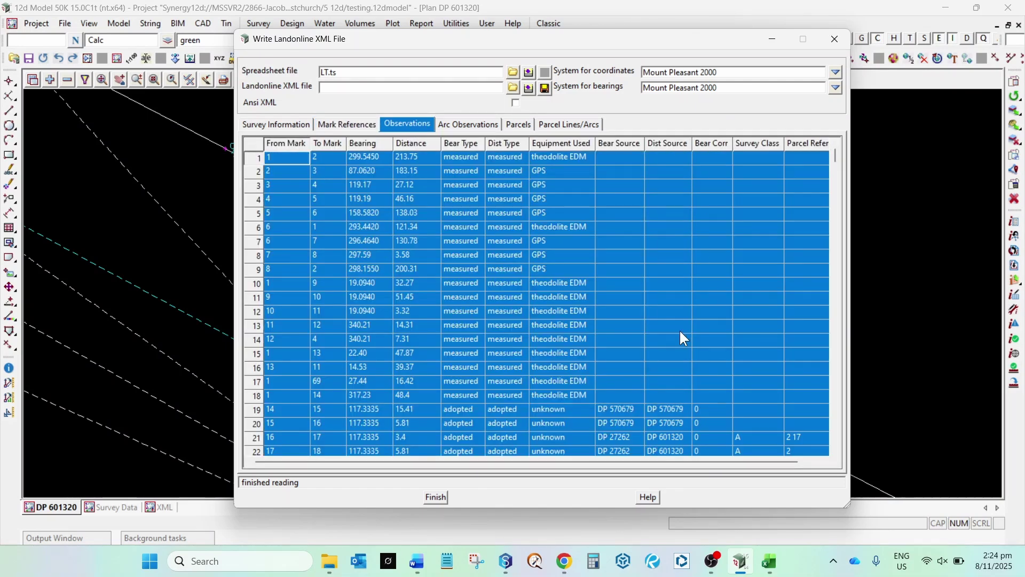
Step: Return to the vectors workbook in Excel and paste the copied observations into the blank Sheet1 from cell A1
mouse_move(769, 561)
mouse_move(818, 486)
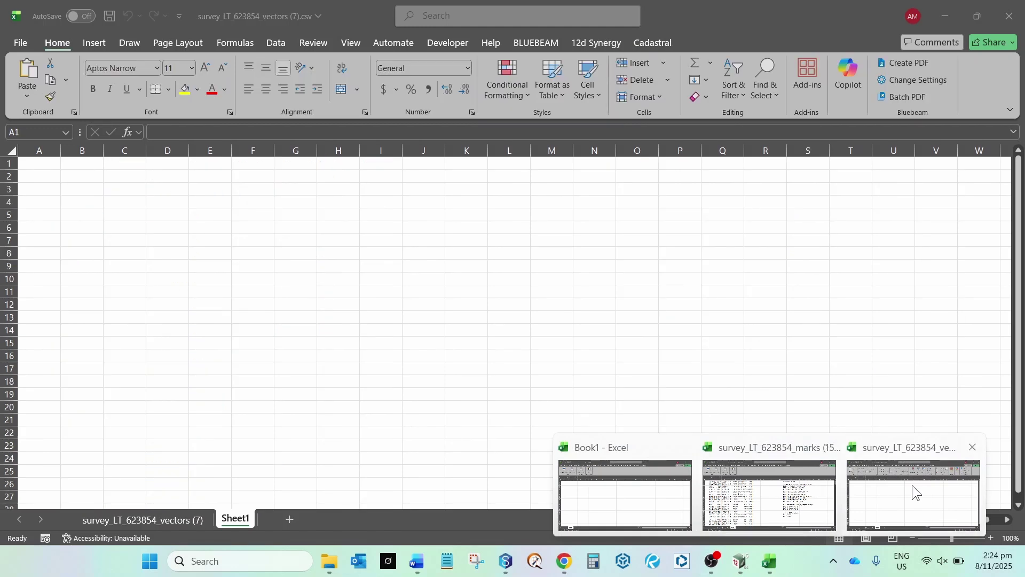
click(912, 485)
key(ctrl+v)
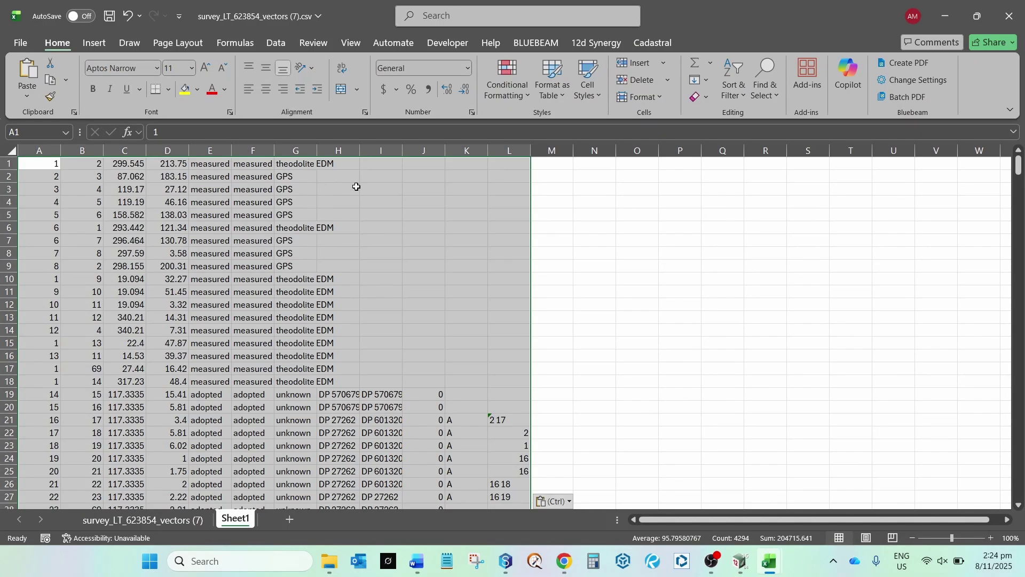
Step: Run the Cadastral add-in's Landonline-12d comparison for vectors and dismiss its message
click(650, 43)
click(166, 64)
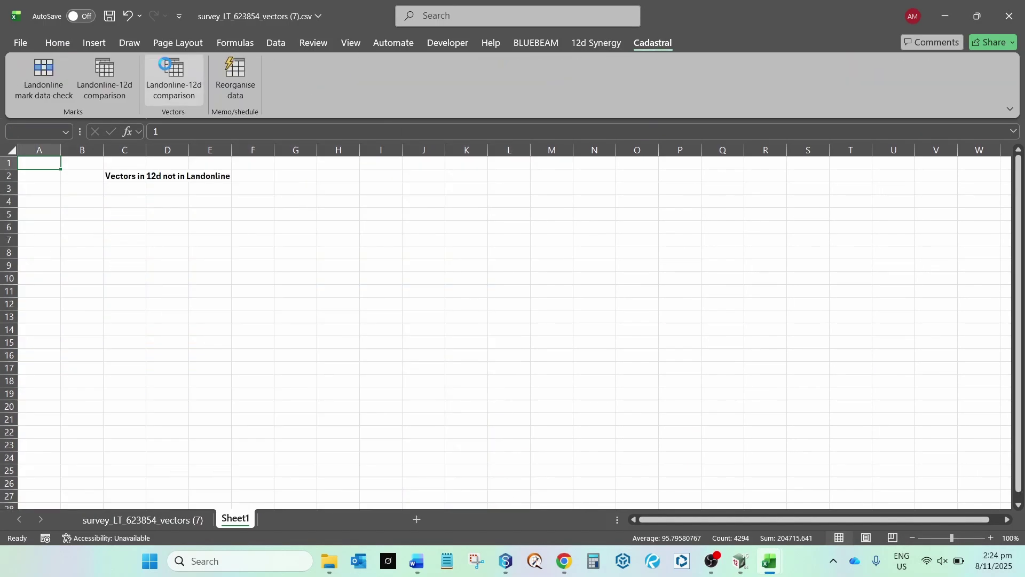
click(550, 320)
Step: Skim the vector comparison results and examine the rows listed under Vectors in 12d not in Landonline
scroll(390, 230, down, 4)
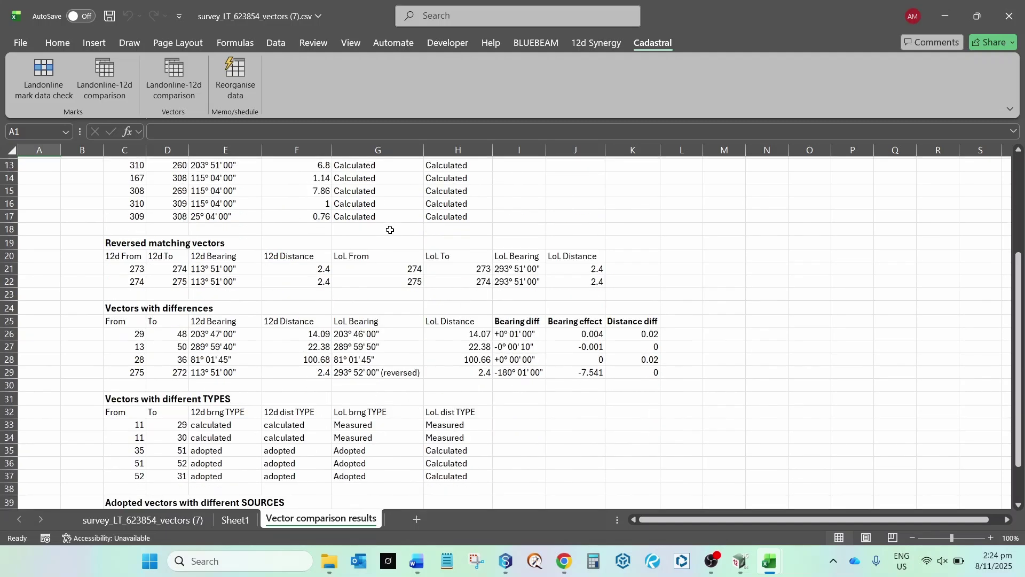
scroll(391, 229, down, 4)
scroll(391, 229, up, 8)
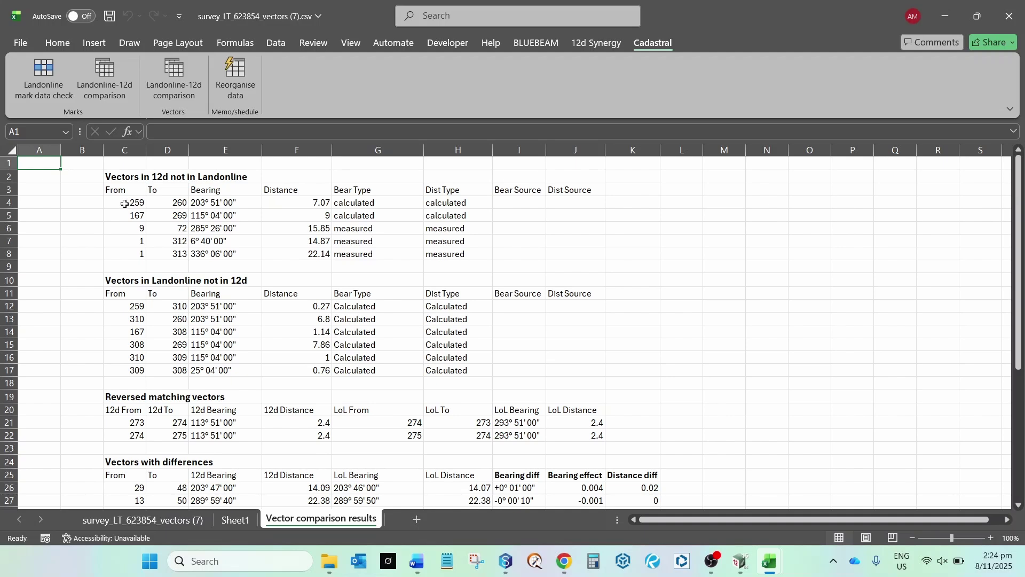
mouse_move(124, 204)
mouse_down()
mouse_move(480, 282)
mouse_move(496, 259)
mouse_up()
drag(137, 203, 443, 230)
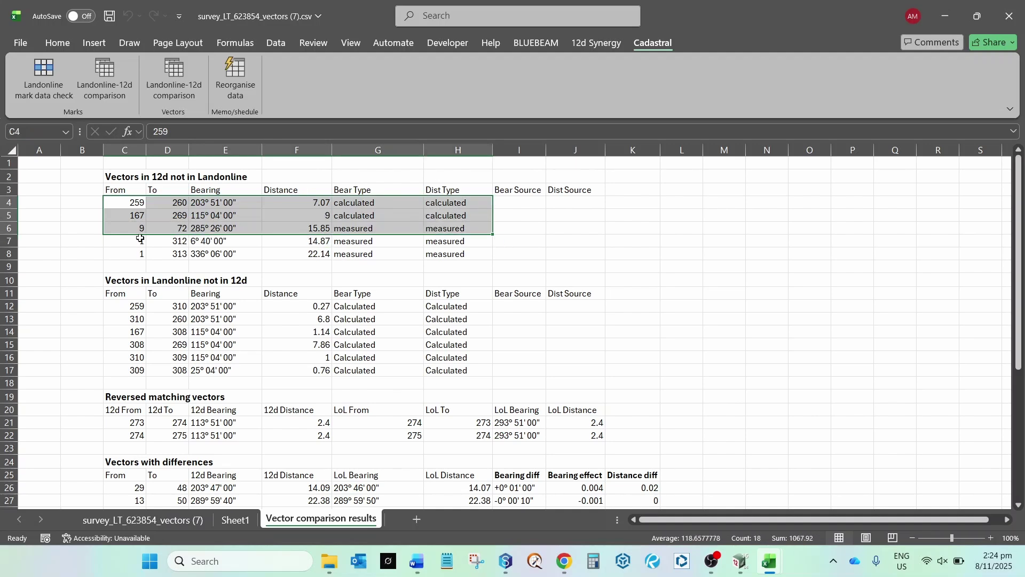
drag(130, 243, 189, 256)
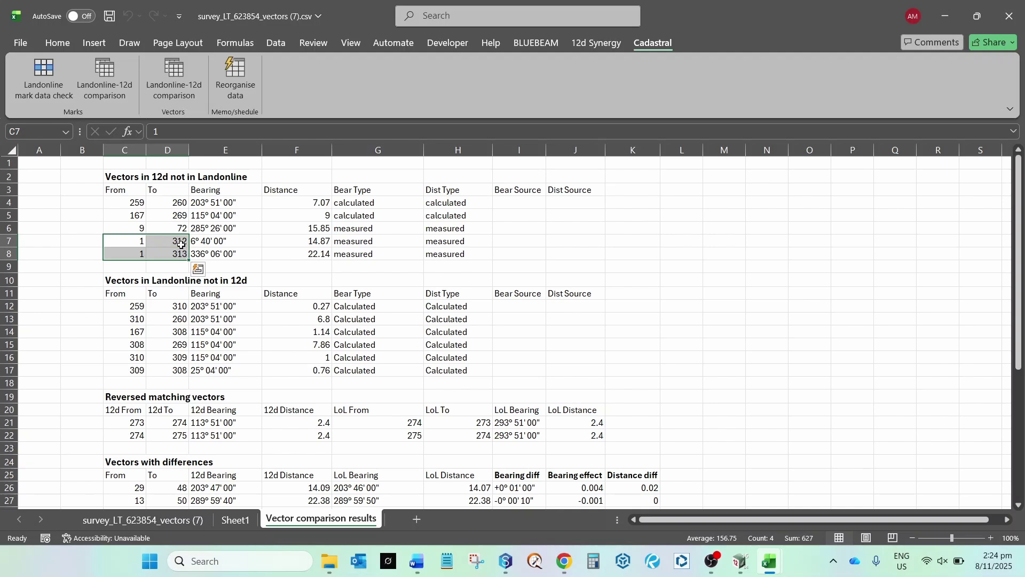
Step: Examine the Vectors in Landonline not in 12d block and the Reversed matching vectors block
scroll(278, 269, down, 1)
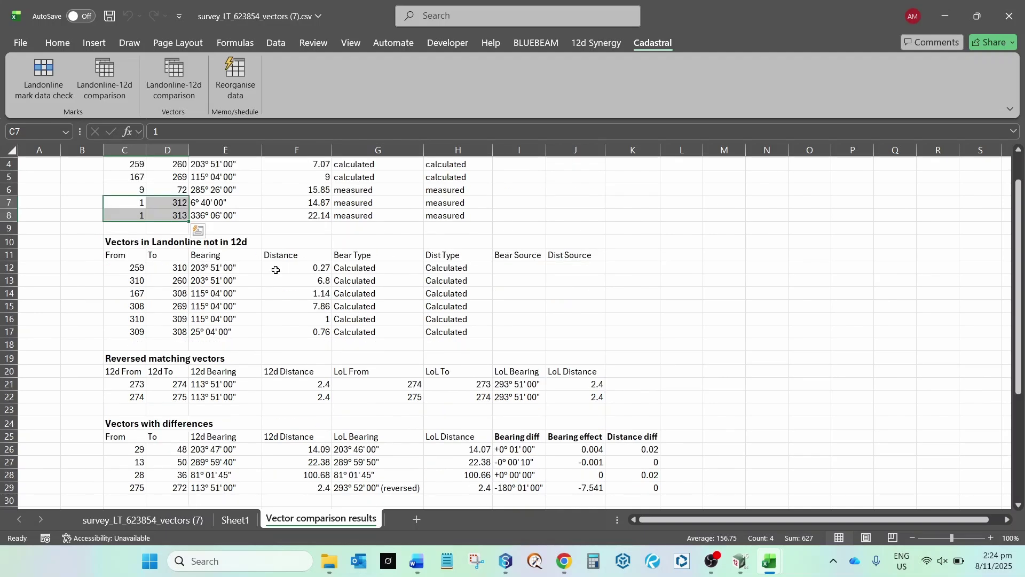
click(115, 256)
drag(115, 267, 608, 333)
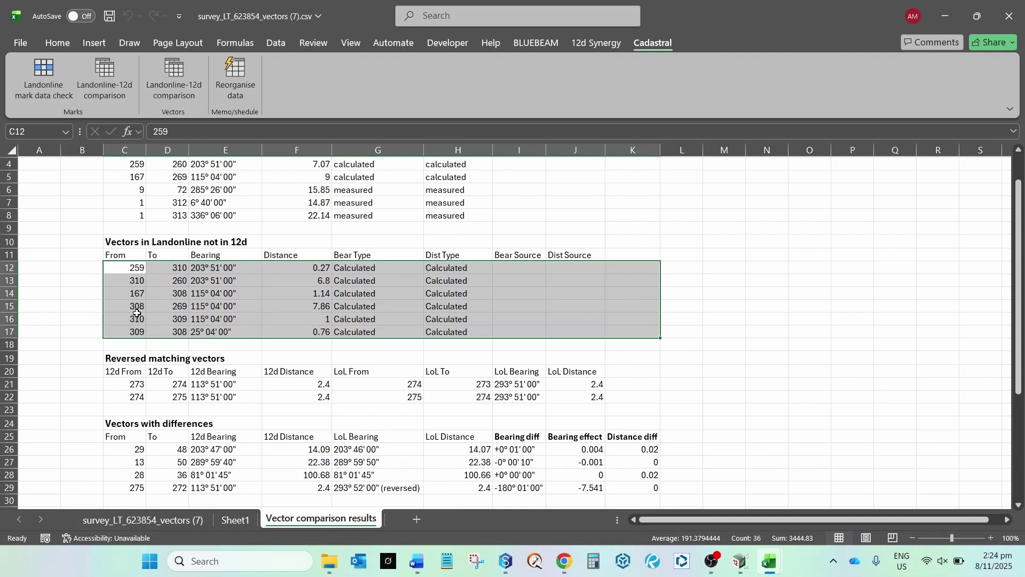
scroll(175, 366, down, 1)
click(170, 347)
scroll(170, 348, down, 1)
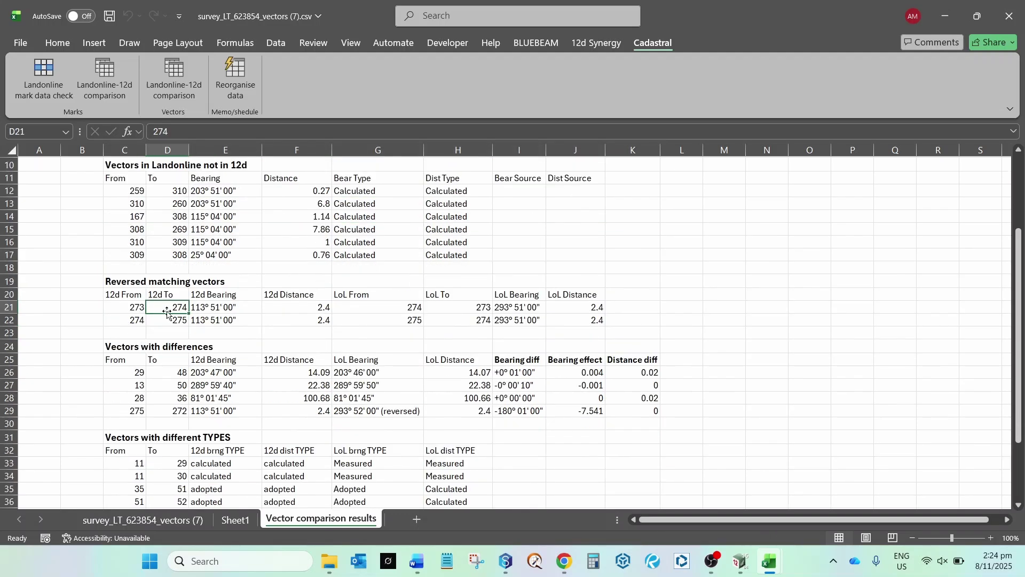
click(85, 306)
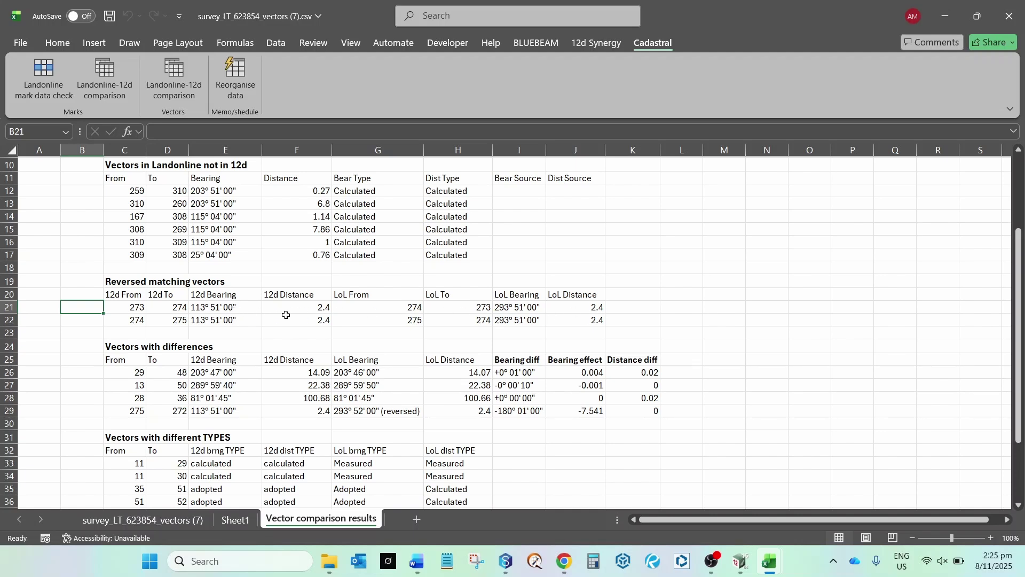
Step: Check the bearing and distance differences of each row under Vectors with differences, including the reversed vector from 275 to 272
scroll(462, 334, down, 1)
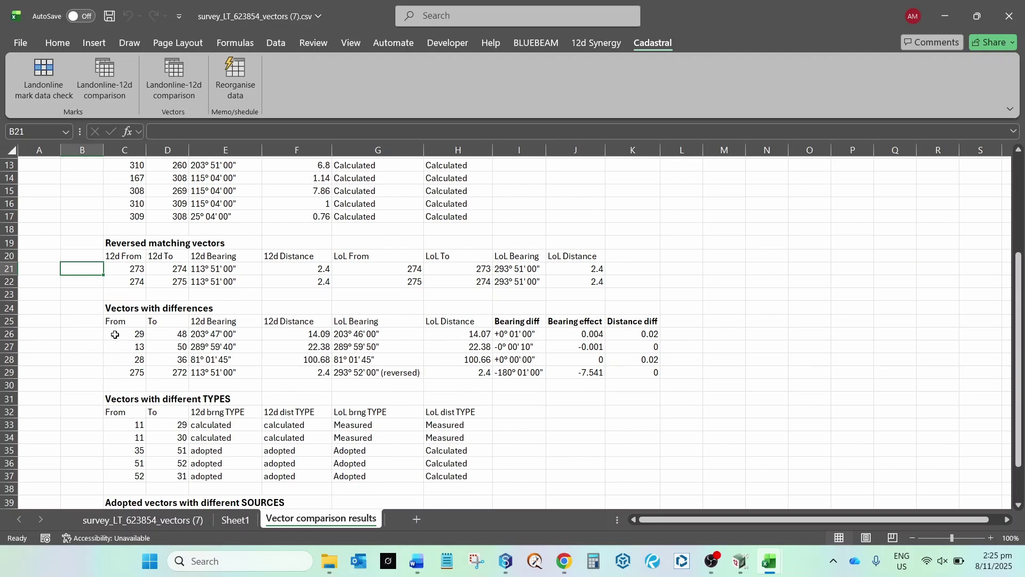
click(513, 335)
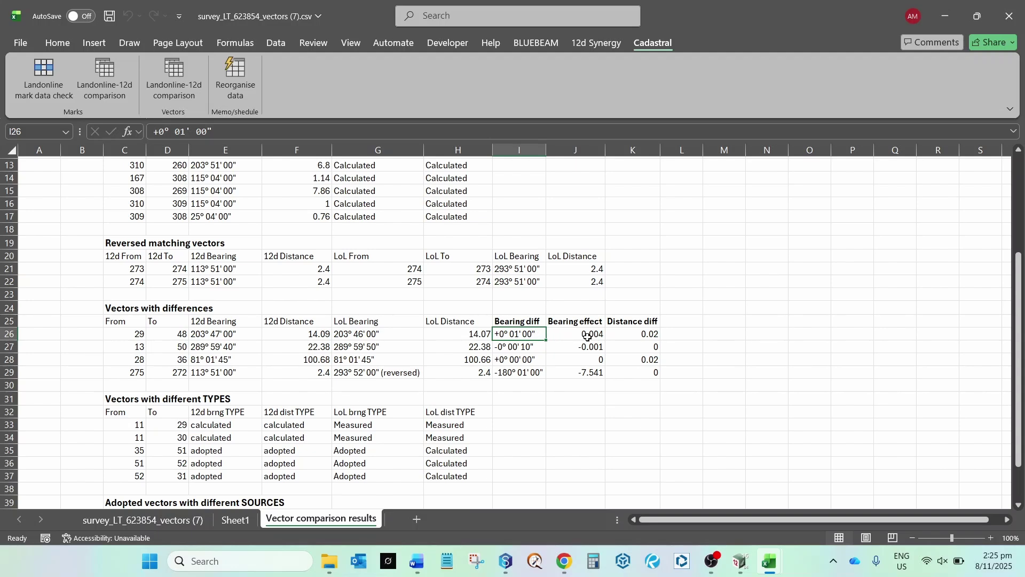
click(641, 336)
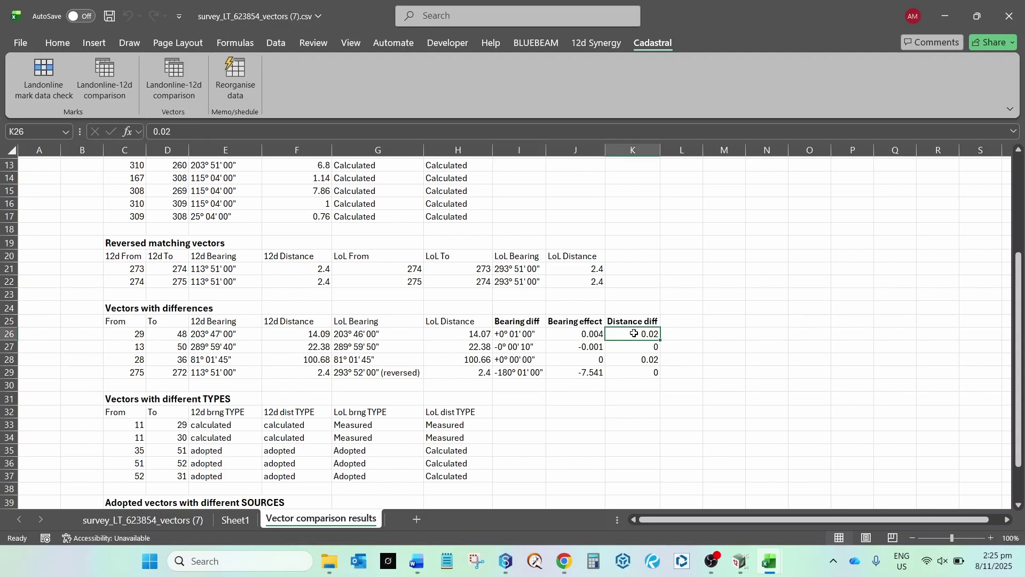
click(533, 347)
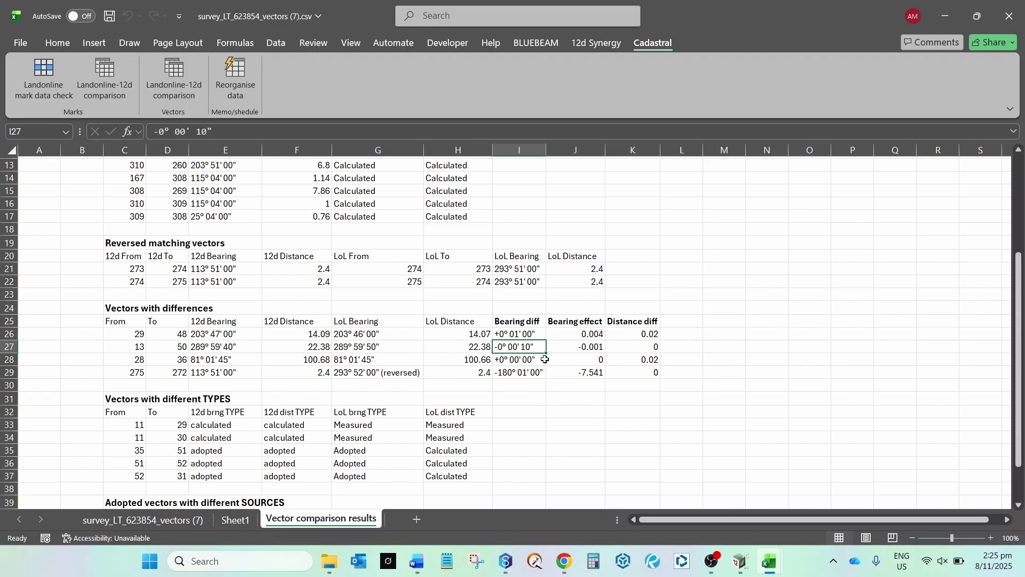
click(539, 360)
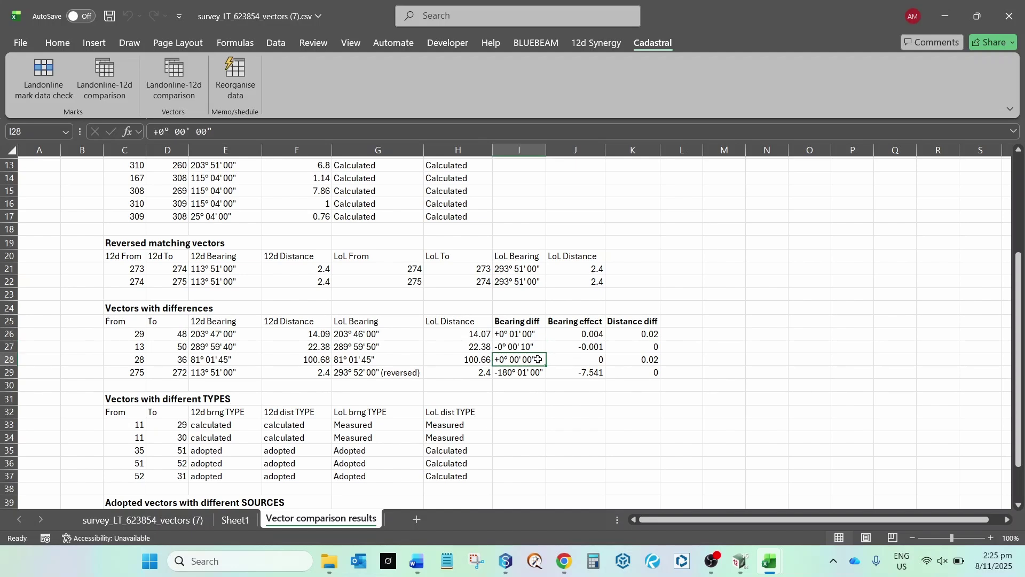
click(644, 361)
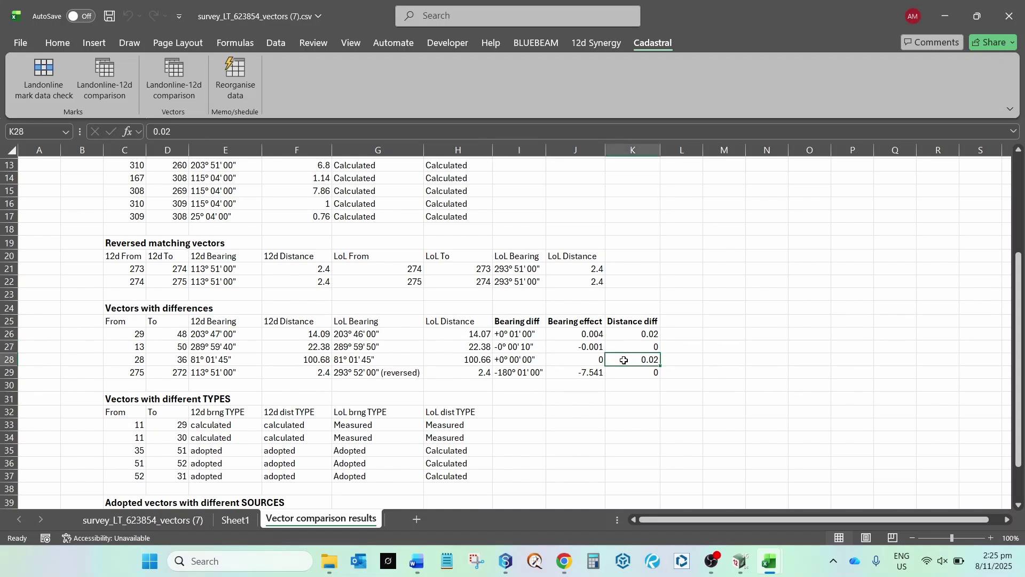
drag(121, 373, 351, 378)
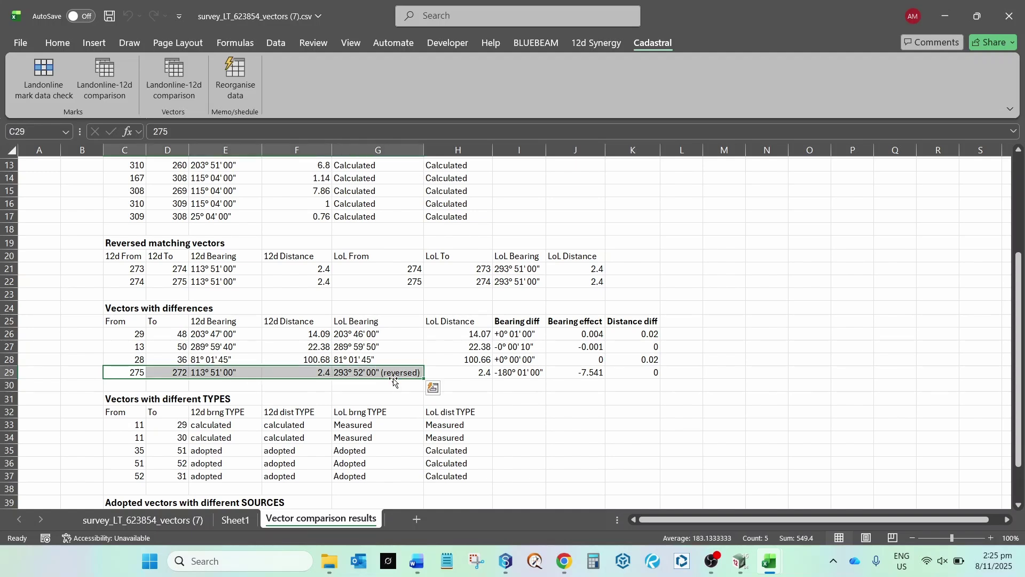
click(356, 379)
click(502, 378)
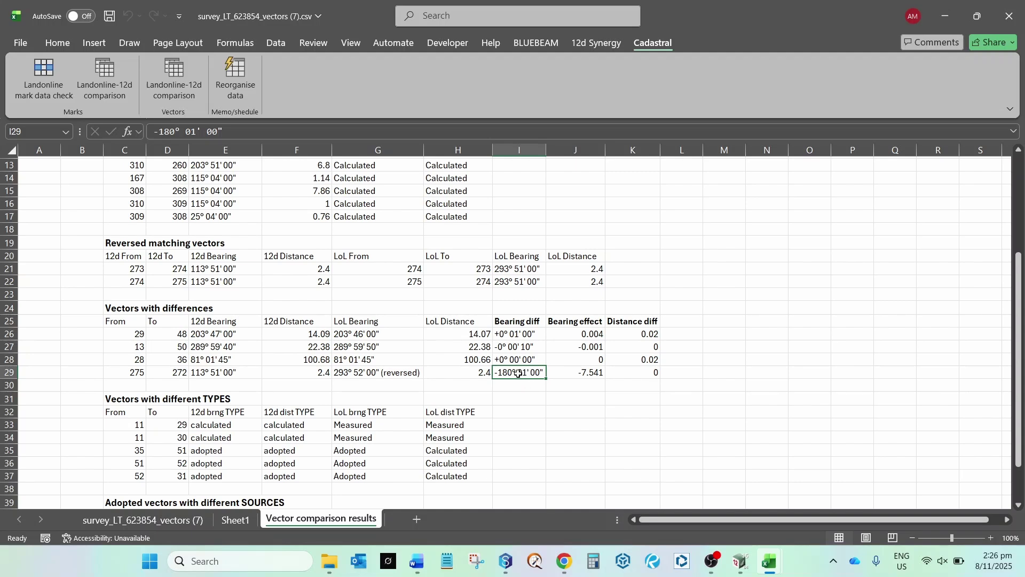
Step: Examine the Bearing effect column and compare the first row's bearing difference, Landonline distance and bearing effect
drag(588, 323, 589, 373)
click(576, 399)
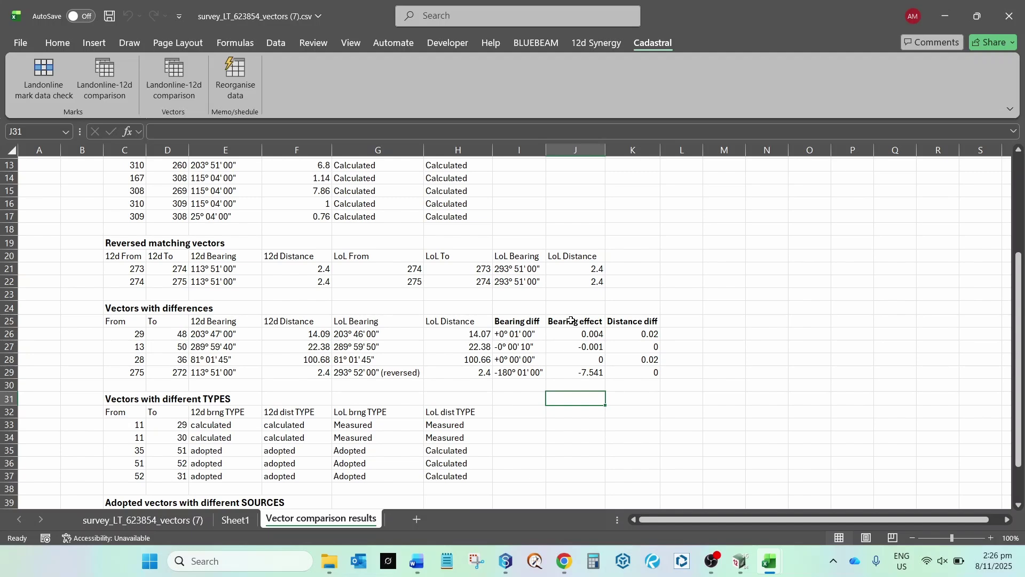
click(511, 335)
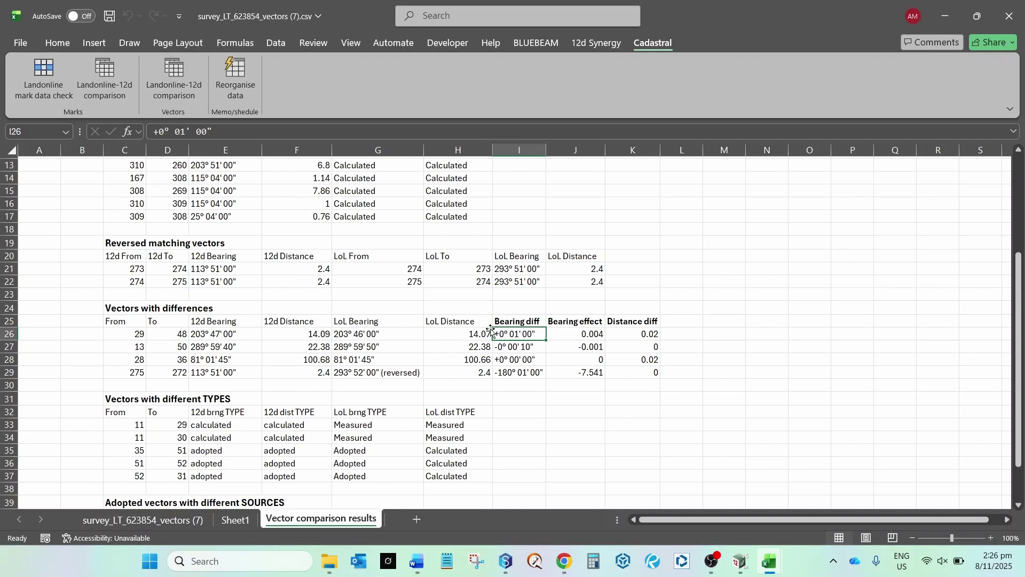
click(450, 335)
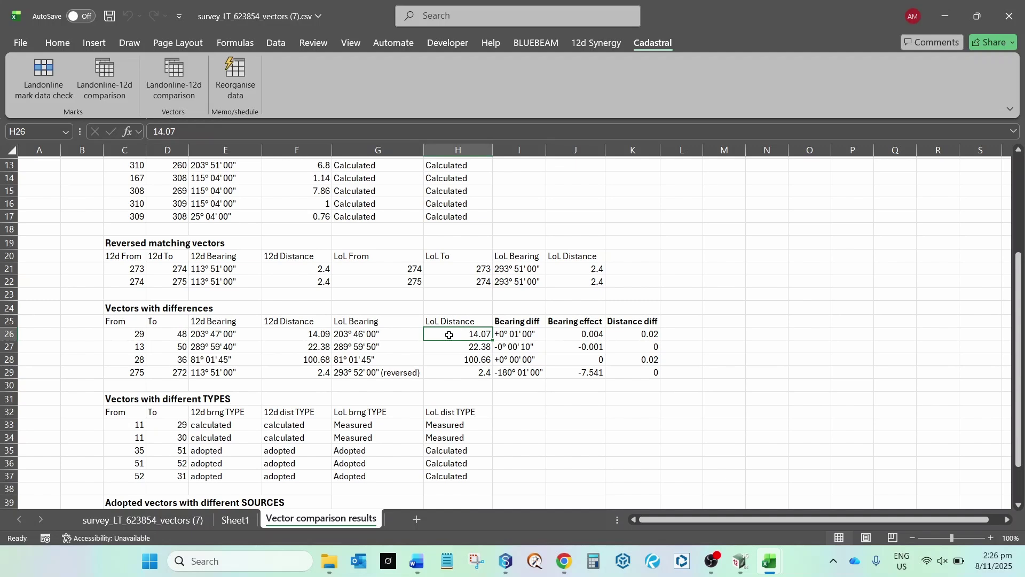
click(571, 332)
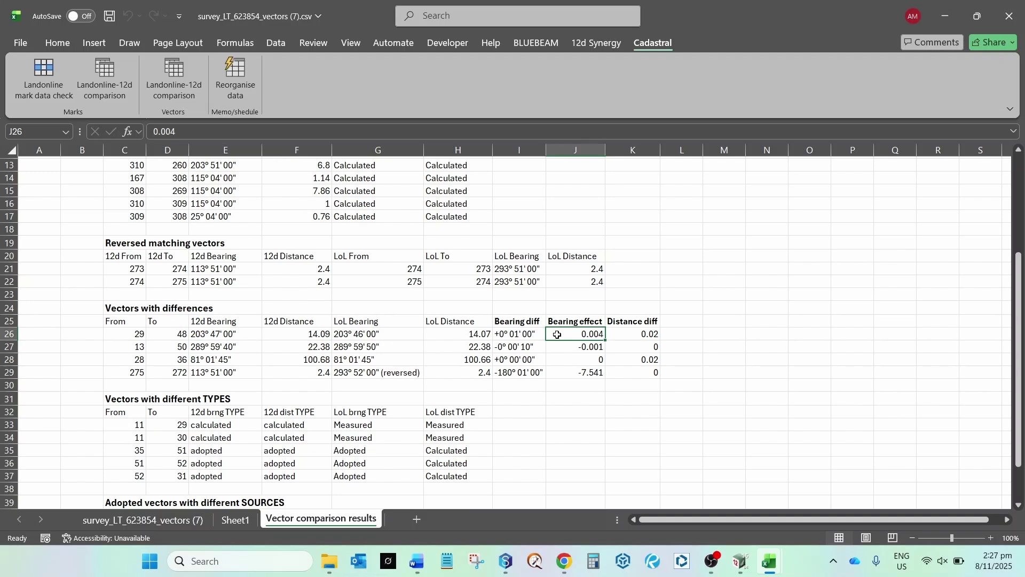
Step: Review the different TYPES and adopted SOURCES blocks, and look over the whole vector comparison sheet again
scroll(557, 334, down, 2)
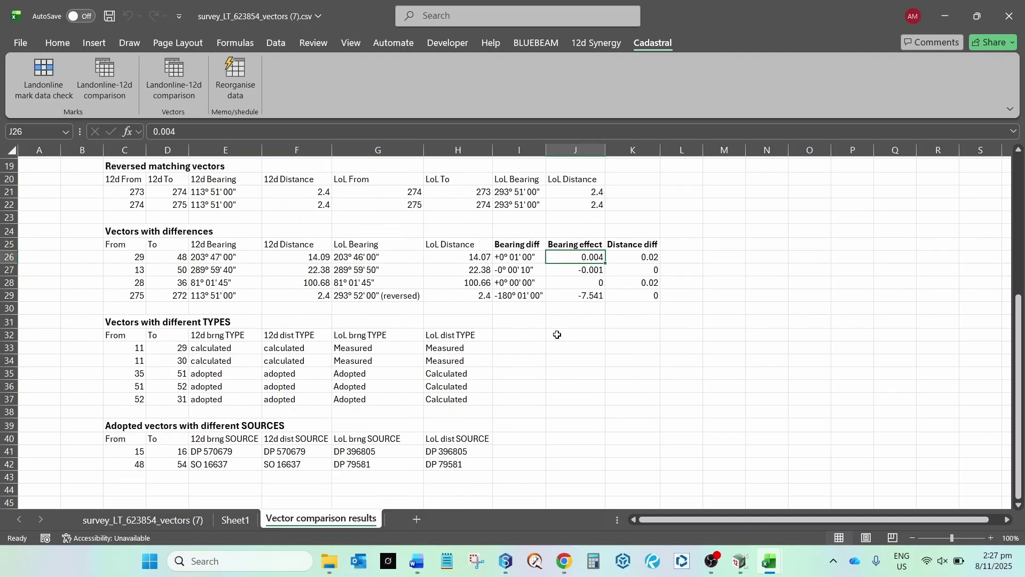
scroll(557, 335, down, 1)
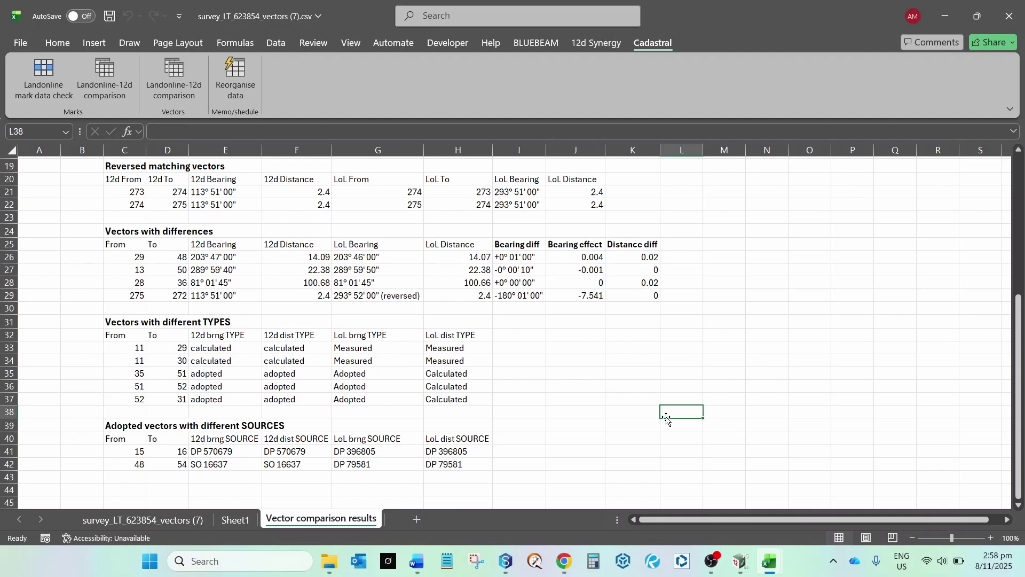
scroll(667, 419, up, 5)
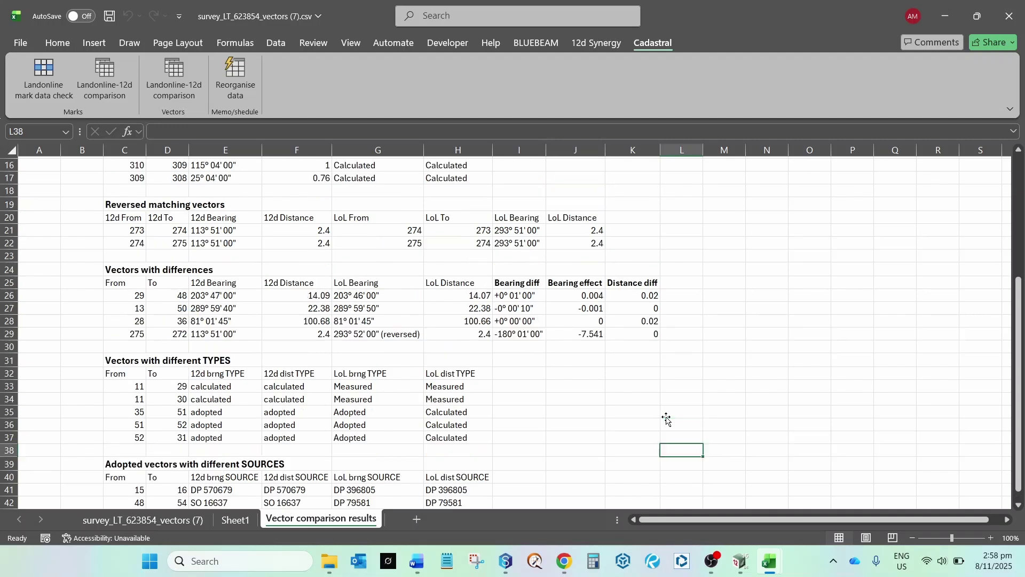
scroll(667, 419, up, 1)
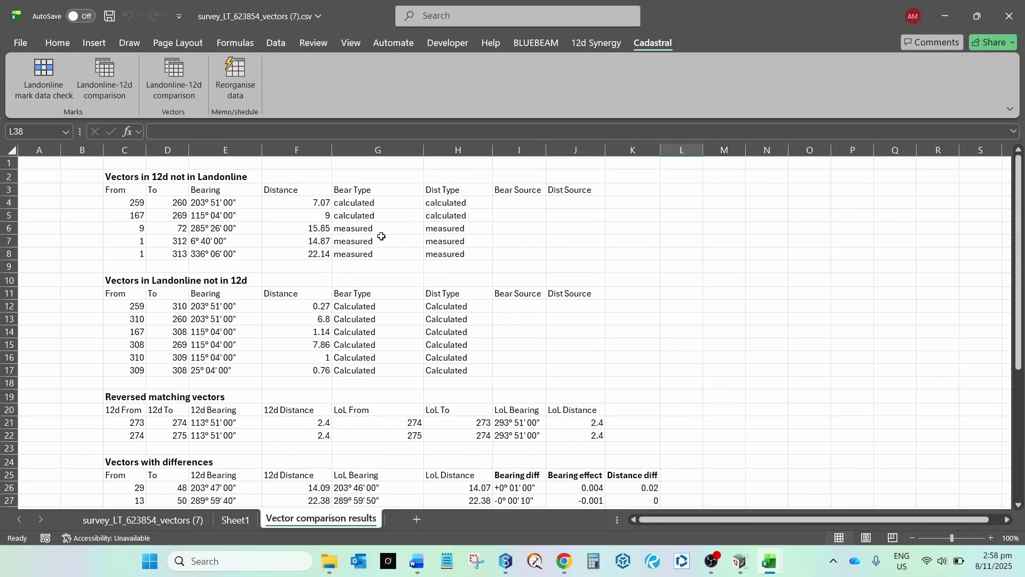
scroll(462, 257, down, 5)
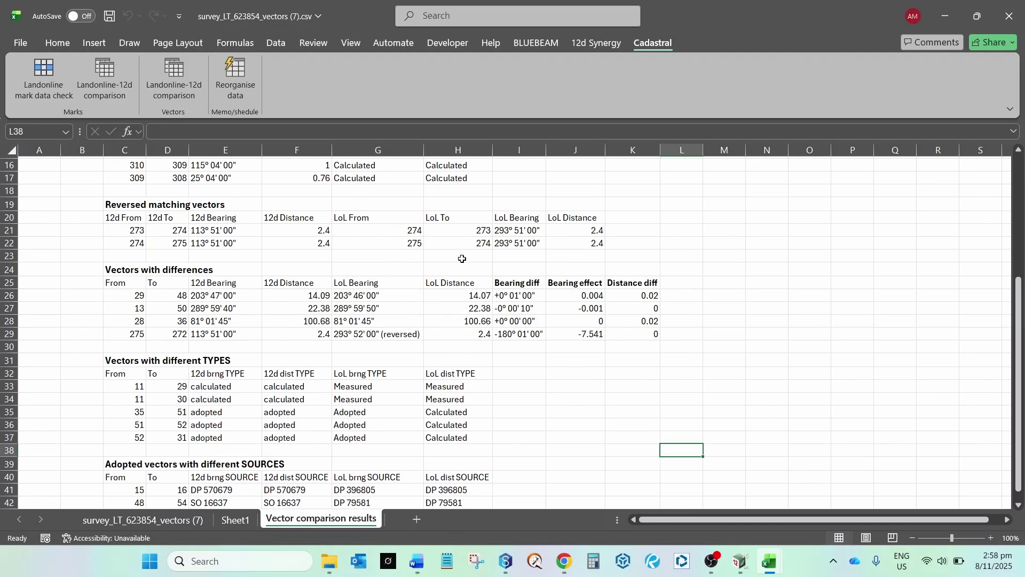
scroll(462, 258, down, 2)
scroll(462, 261, up, 7)
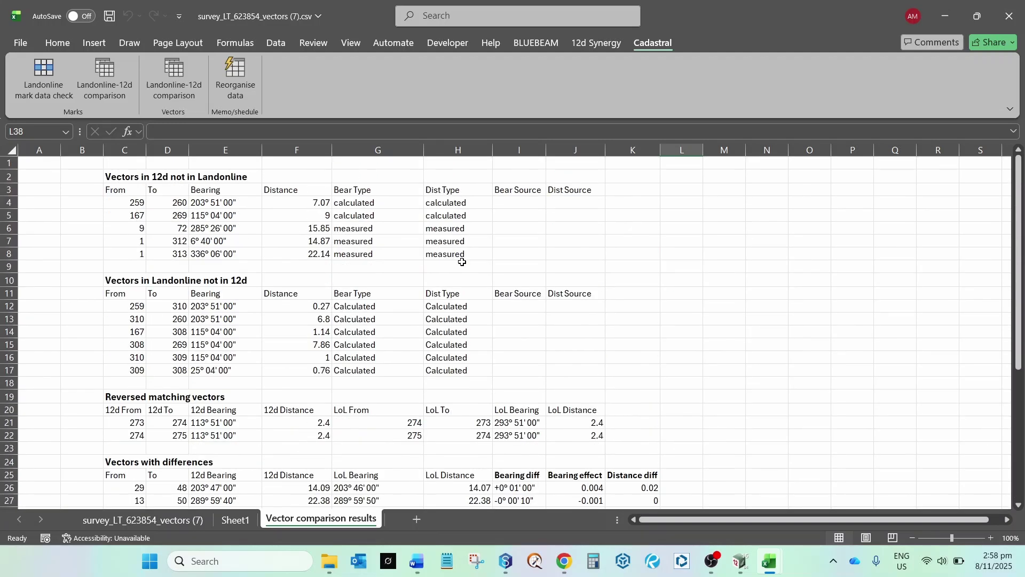
scroll(462, 263, down, 5)
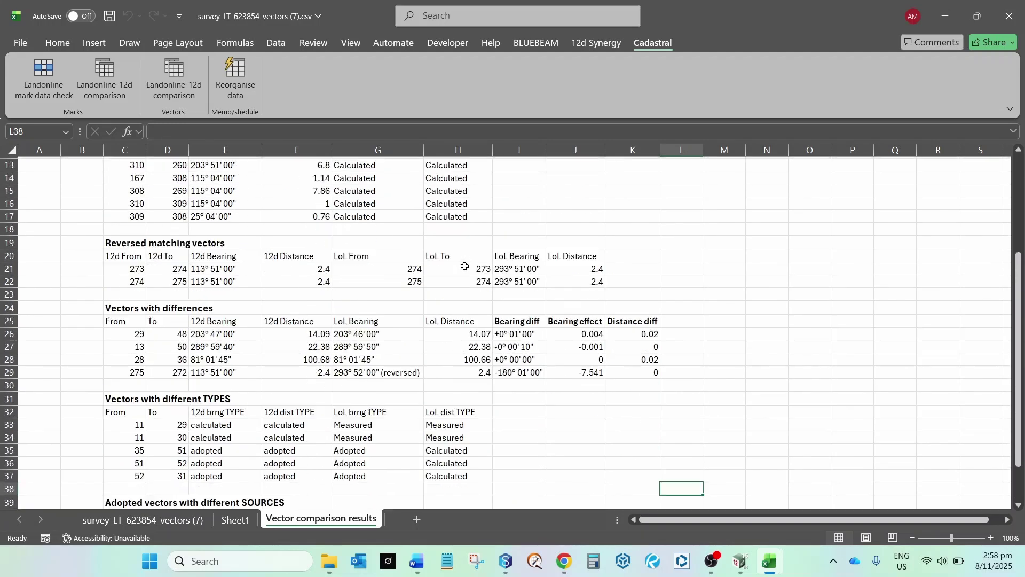
scroll(465, 266, down, 2)
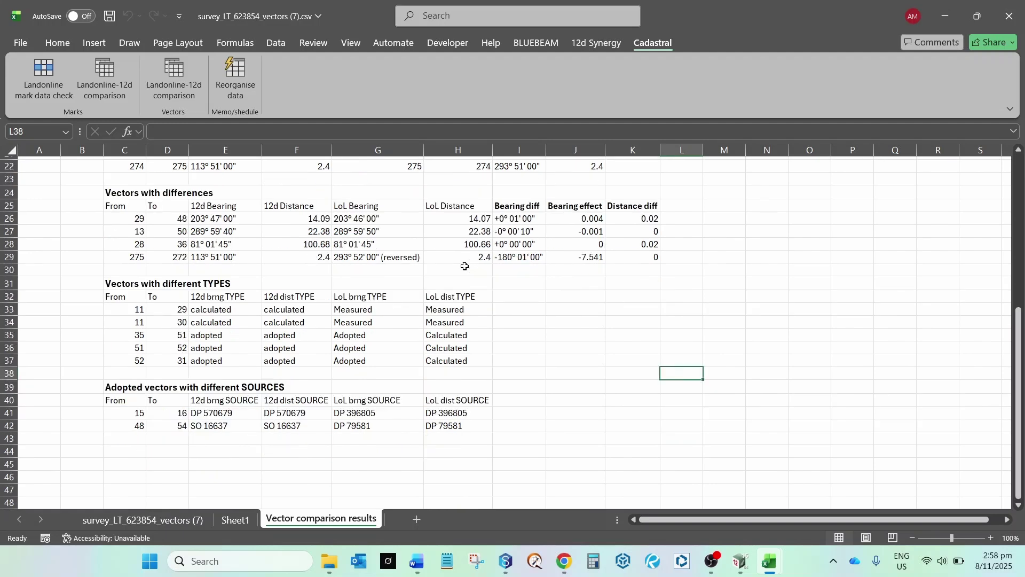
scroll(465, 266, up, 5)
scroll(465, 266, up, 2)
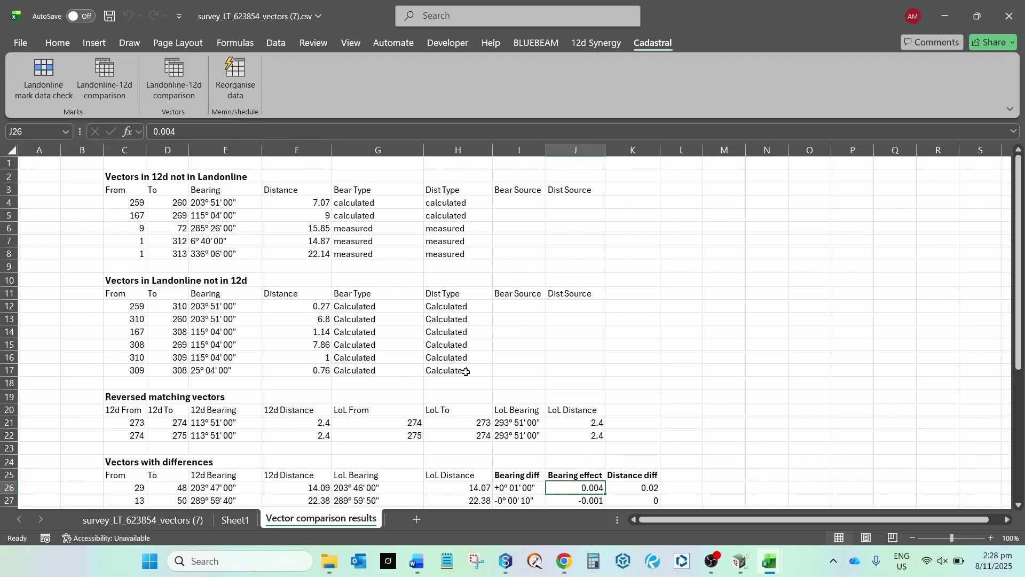
Step: Switch to the LT 623294 survey in Landonline, export its Memorandum of easements as a CSV file and open it in Excel
click(565, 562)
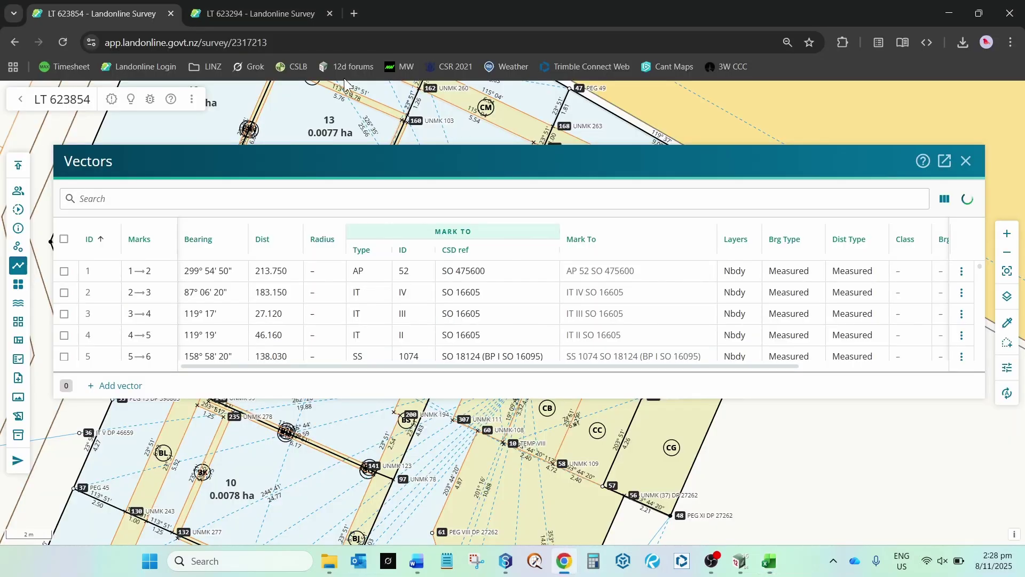
click(267, 13)
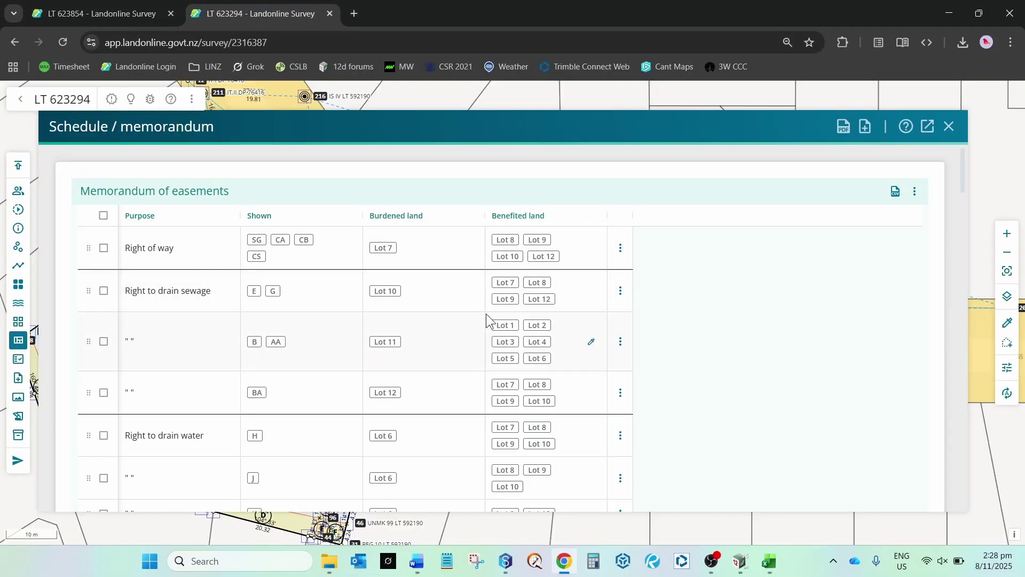
scroll(481, 313, down, 8)
scroll(488, 321, down, 15)
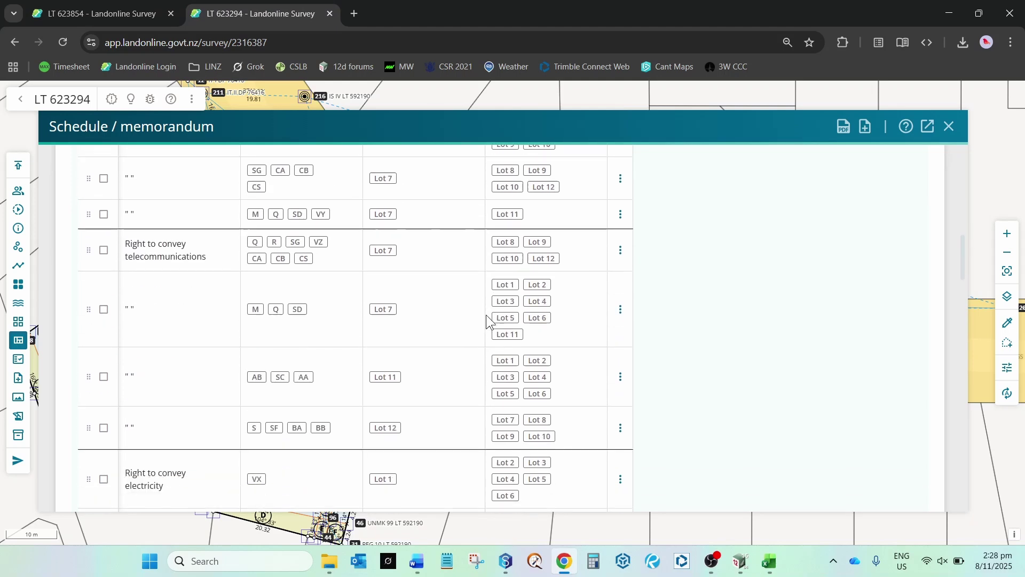
scroll(489, 321, up, 20)
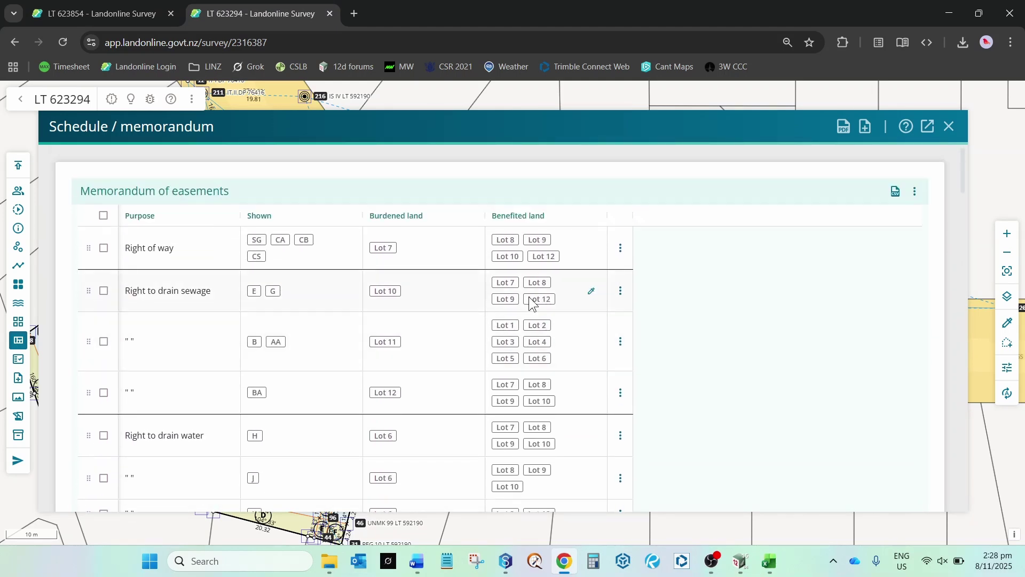
click(897, 192)
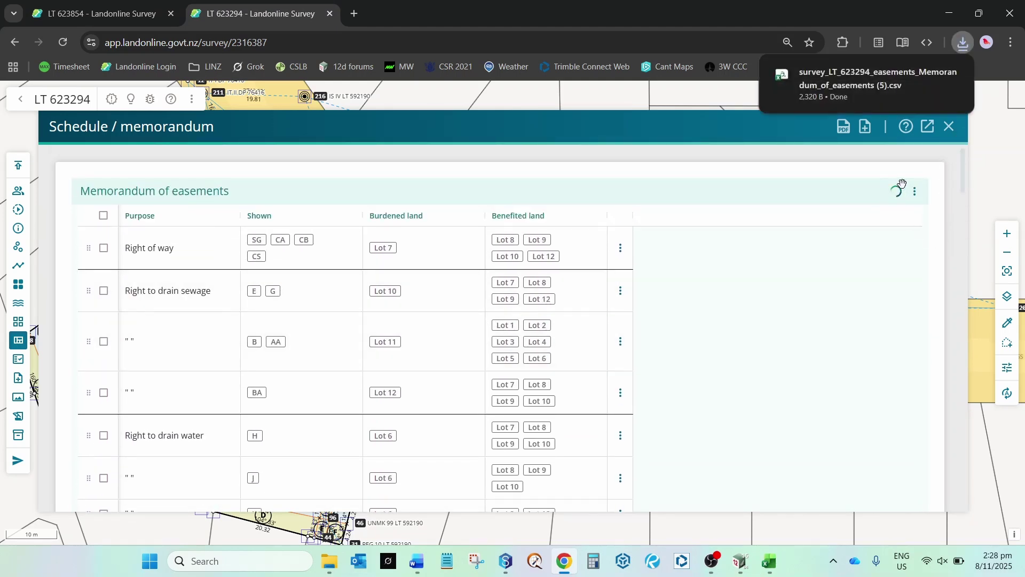
click(874, 69)
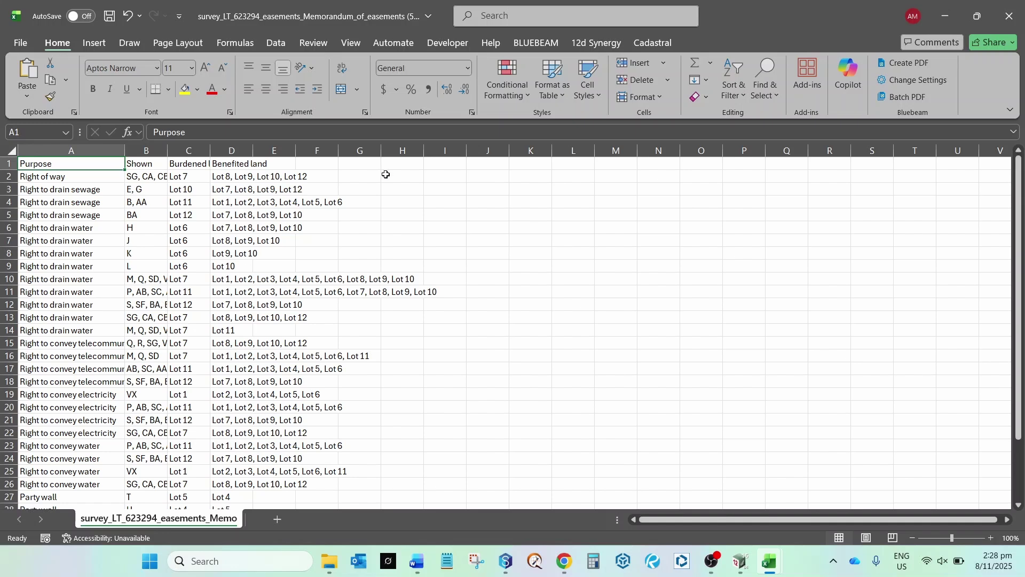
Step: Reorganise the easement memorandum data by benefited land with the Cadastral add-in
click(651, 45)
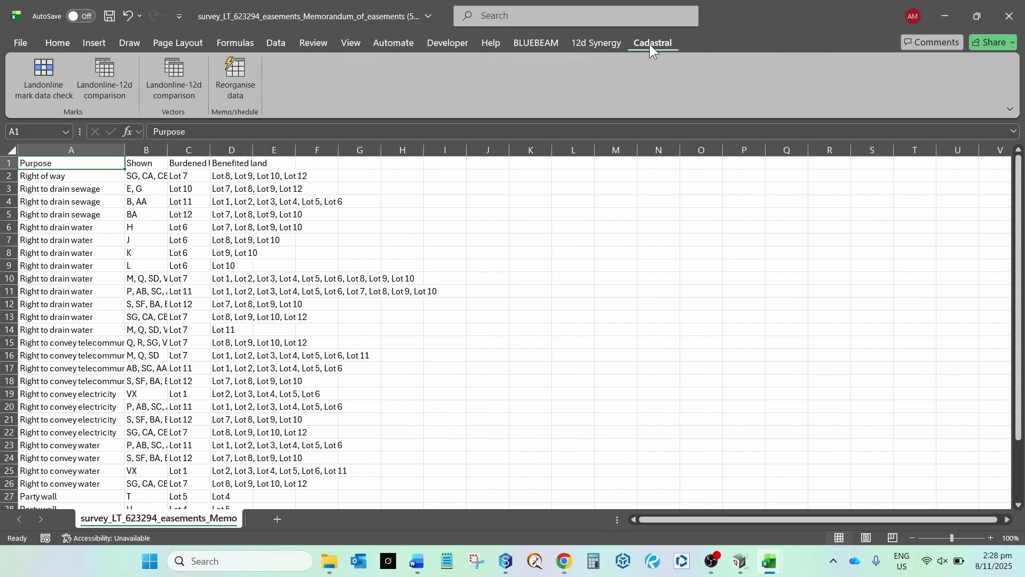
click(233, 81)
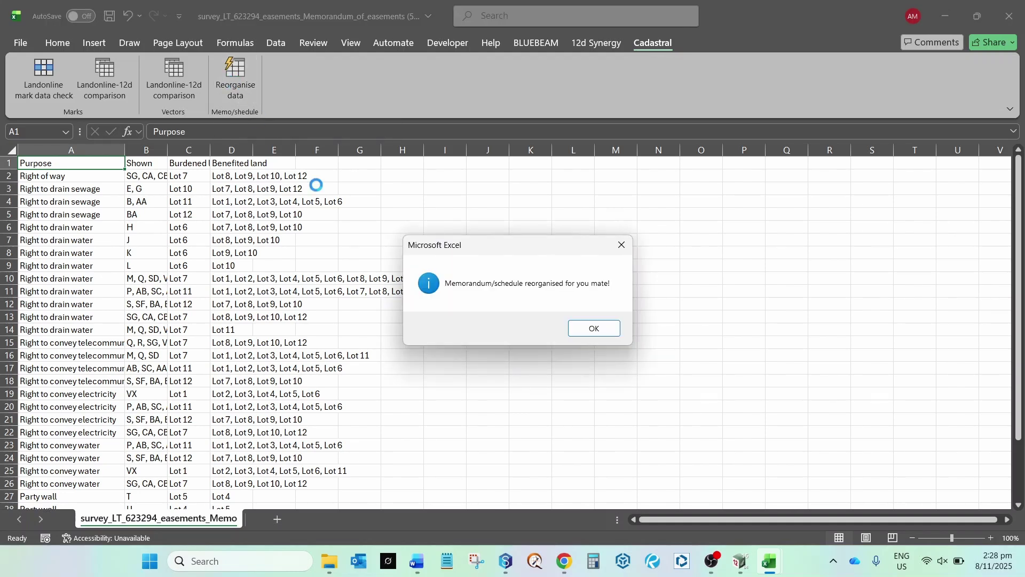
click(592, 327)
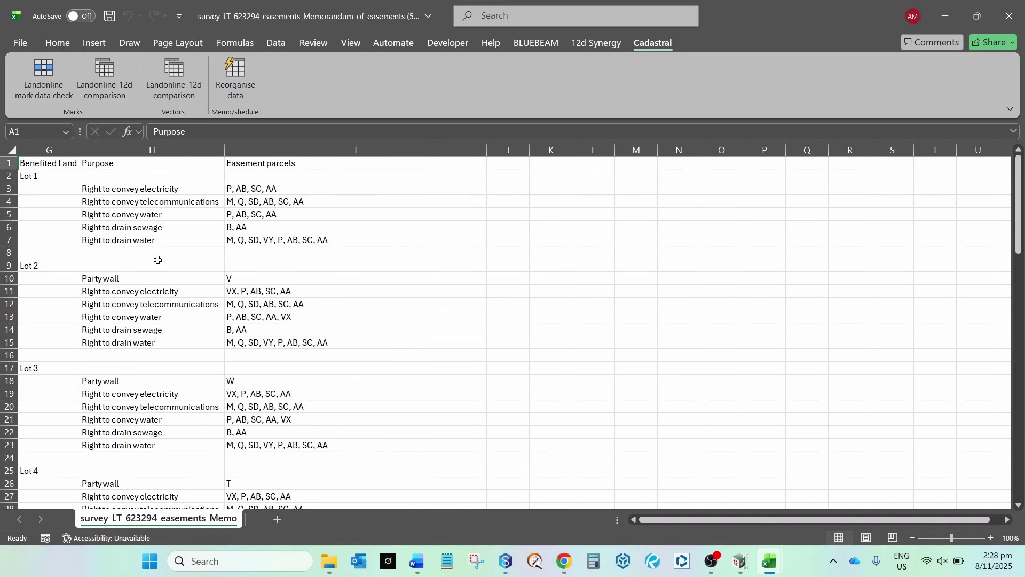
Step: Examine the easement purposes listed for Lot 1 and the easement parcels of its electricity right
click(41, 180)
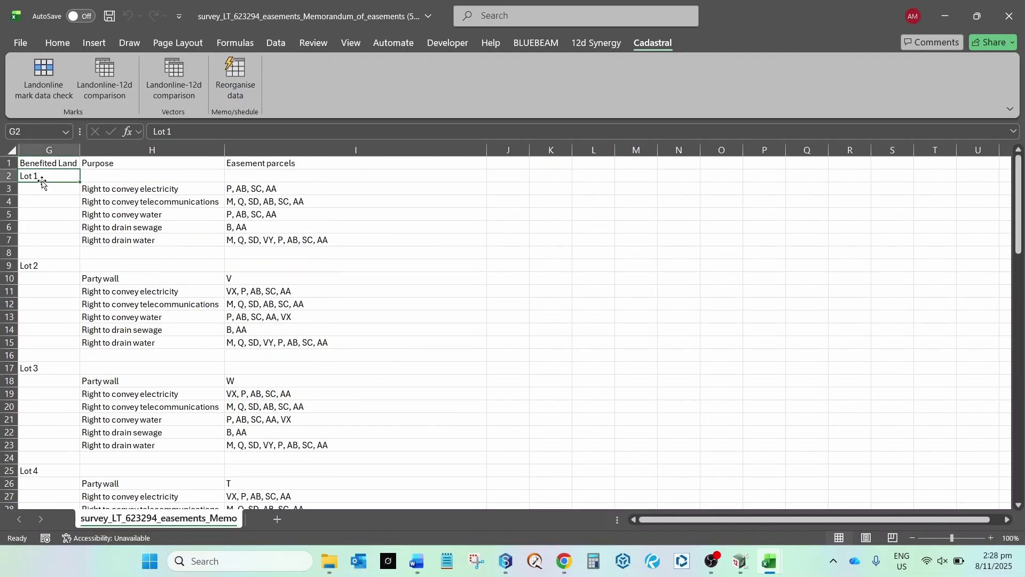
drag(127, 194, 142, 238)
text(Right to convey electricity Right to convey telecommunications Right to convey water Right to drain sewage Right to drain water)
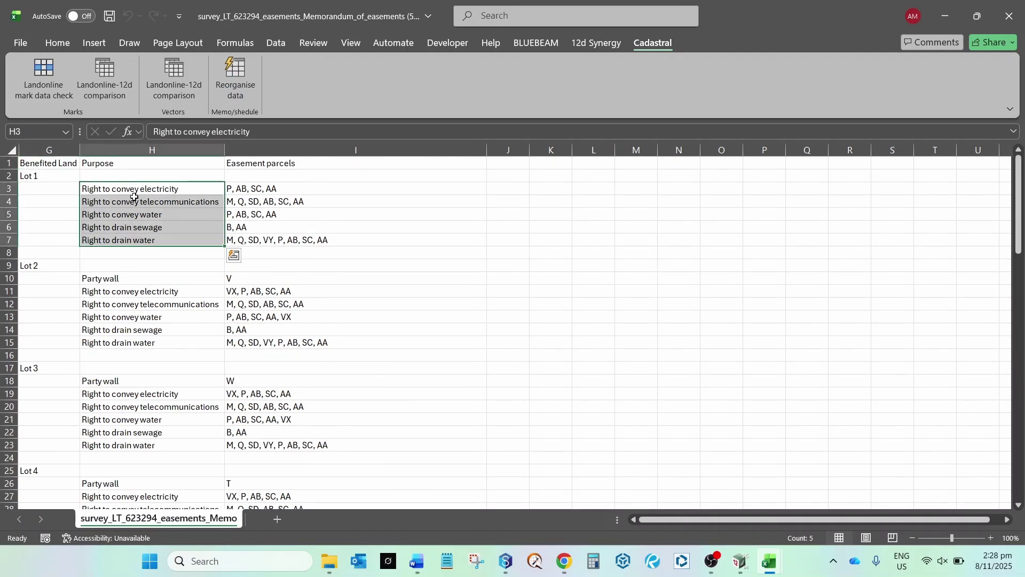
click(140, 176)
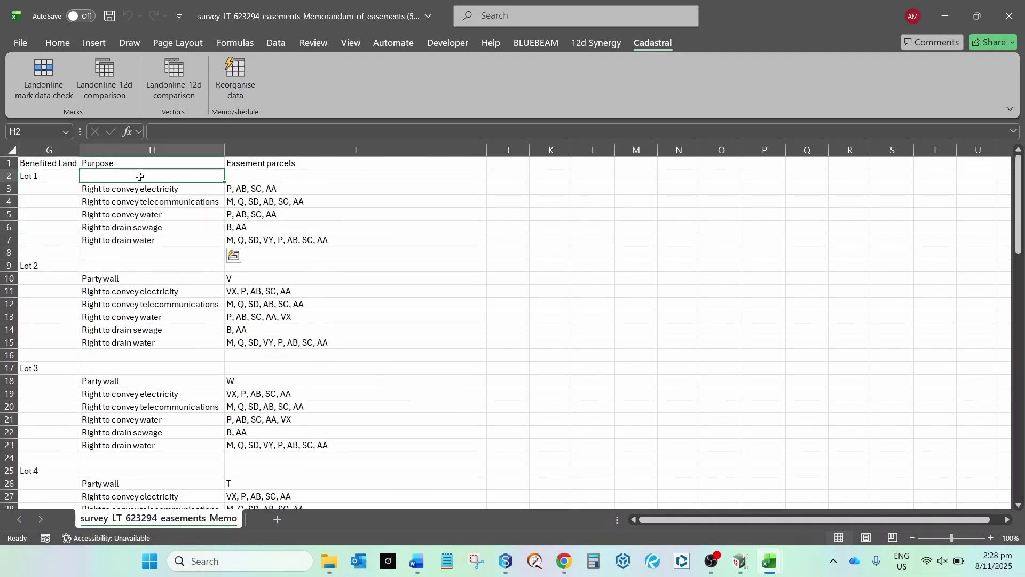
click(244, 189)
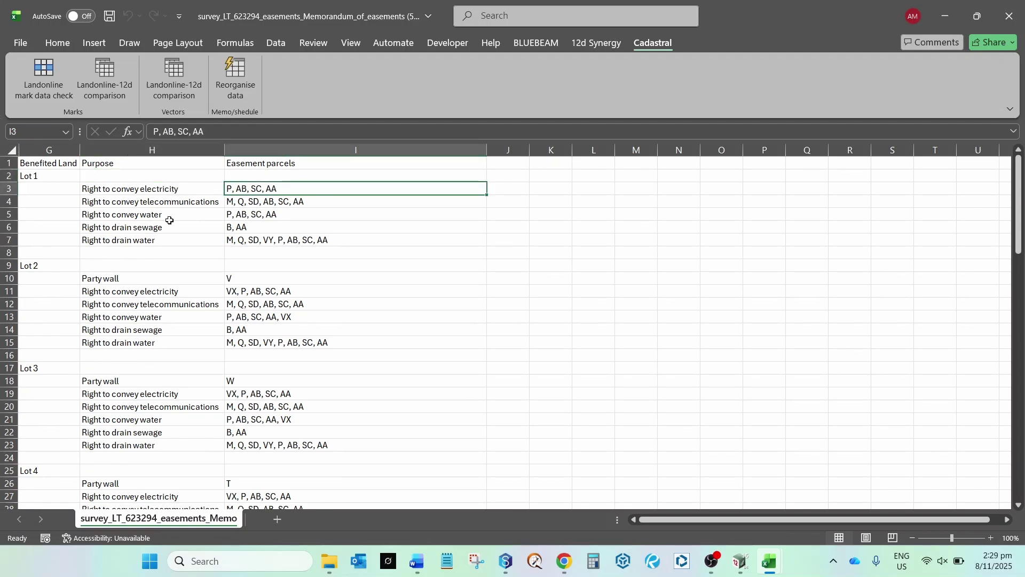
Step: Look through the easement blocks of the other benefited lots, and recheck Lot 1's purposes against their easement parcels
scroll(319, 245, down, 11)
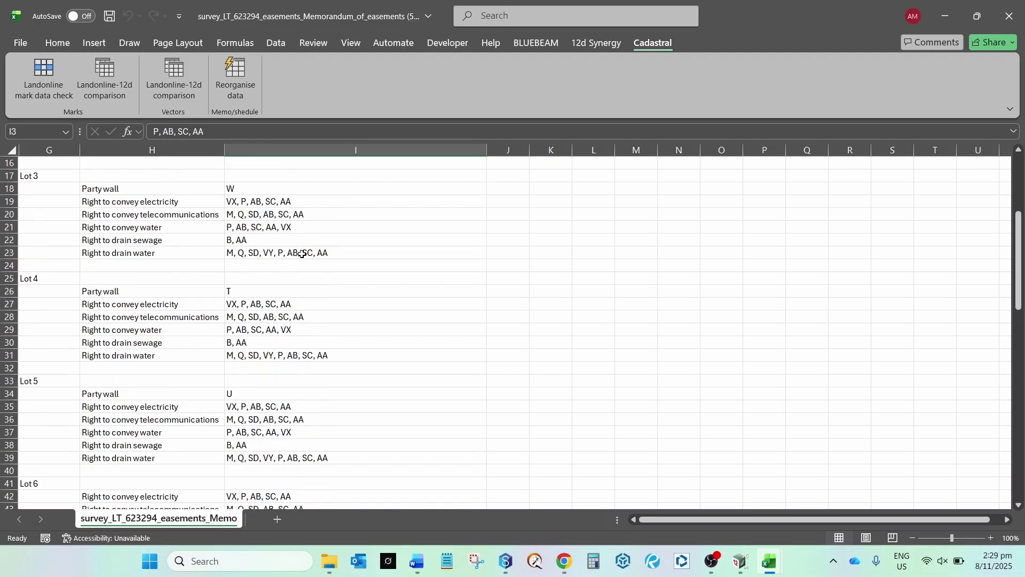
scroll(302, 255, down, 5)
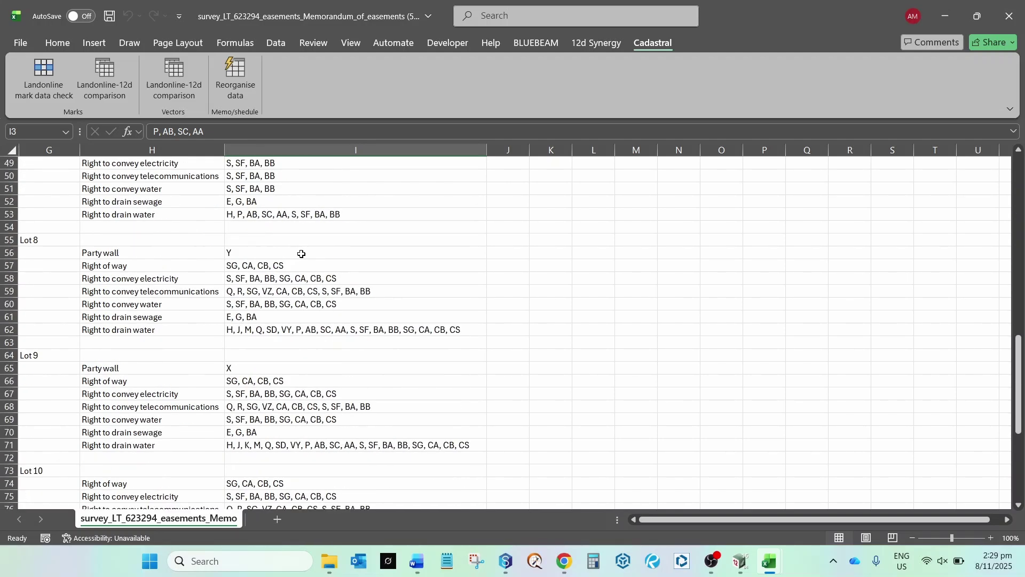
scroll(326, 257, up, 16)
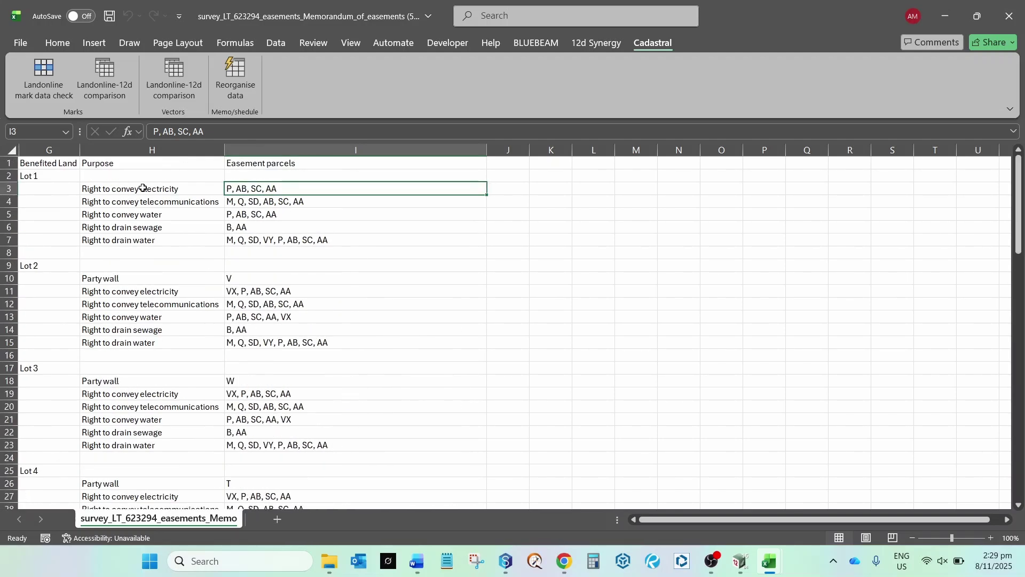
drag(141, 189, 151, 238)
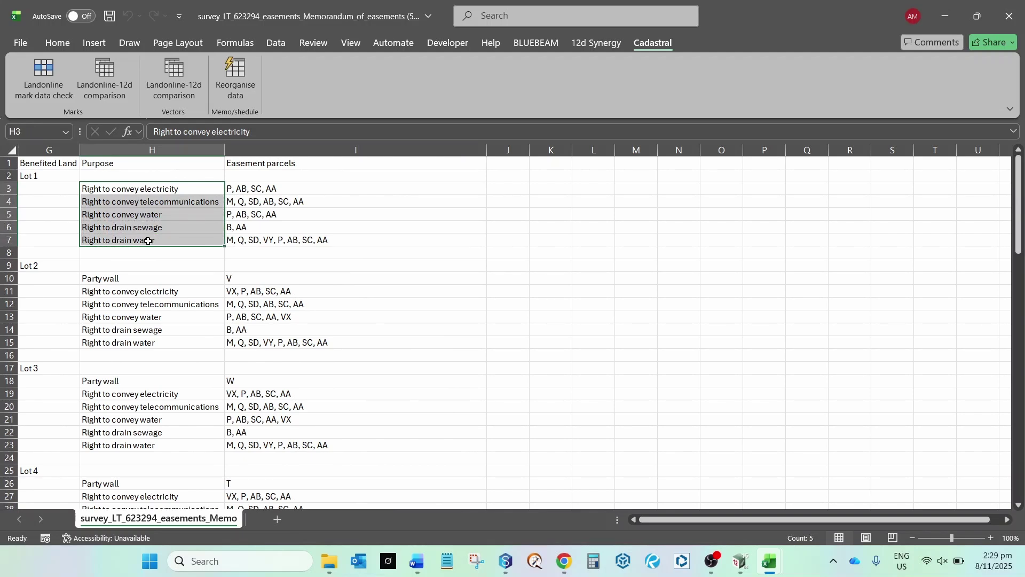
click(291, 191)
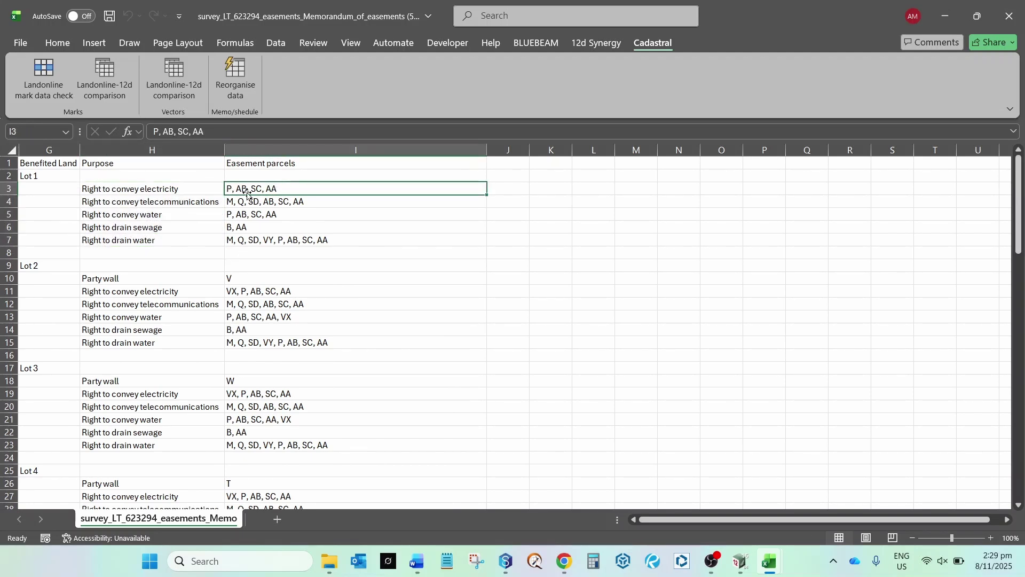